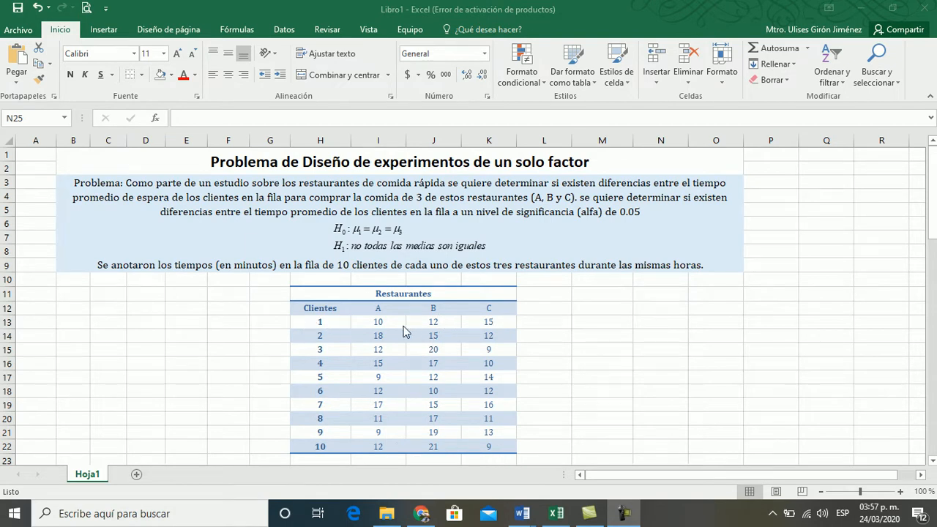
Step: Enter 3 as the number of treatments t in cell N24
scroll(423, 357, "down", 2)
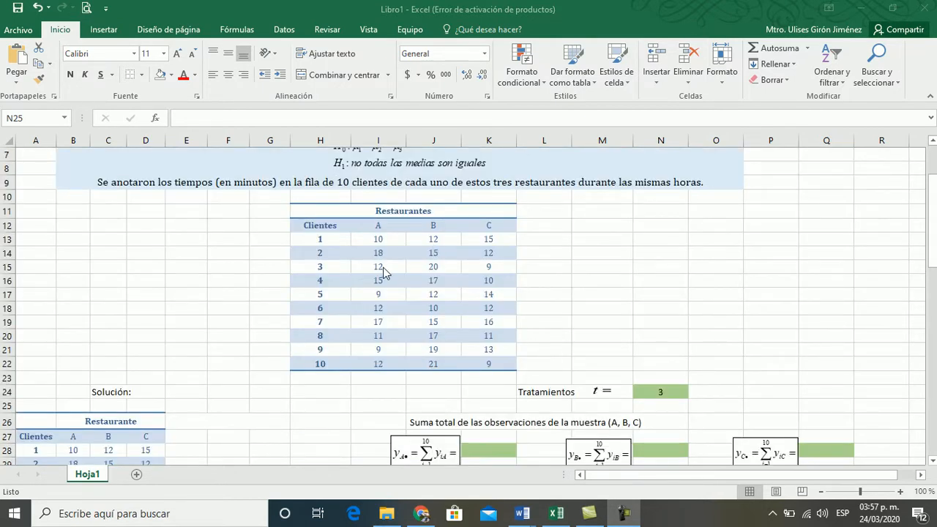
left_click(542, 391)
left_click(602, 391)
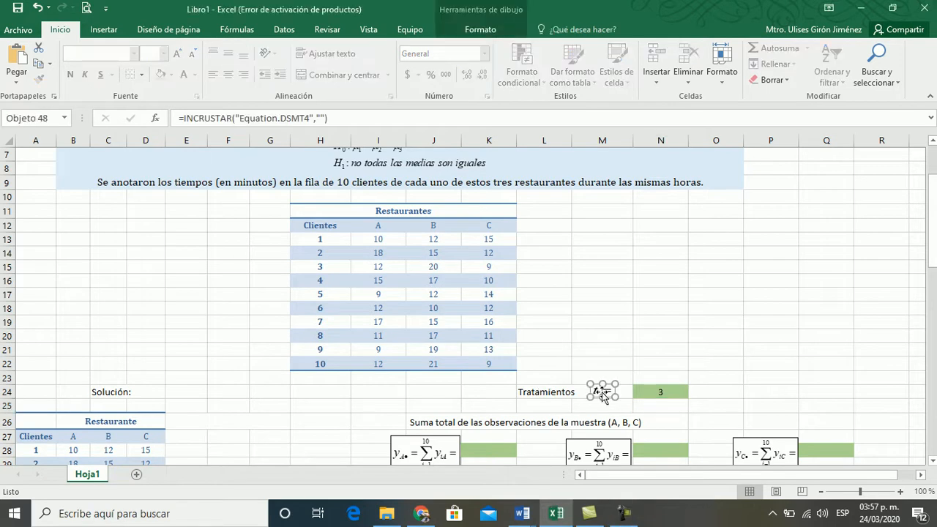
left_click(650, 342)
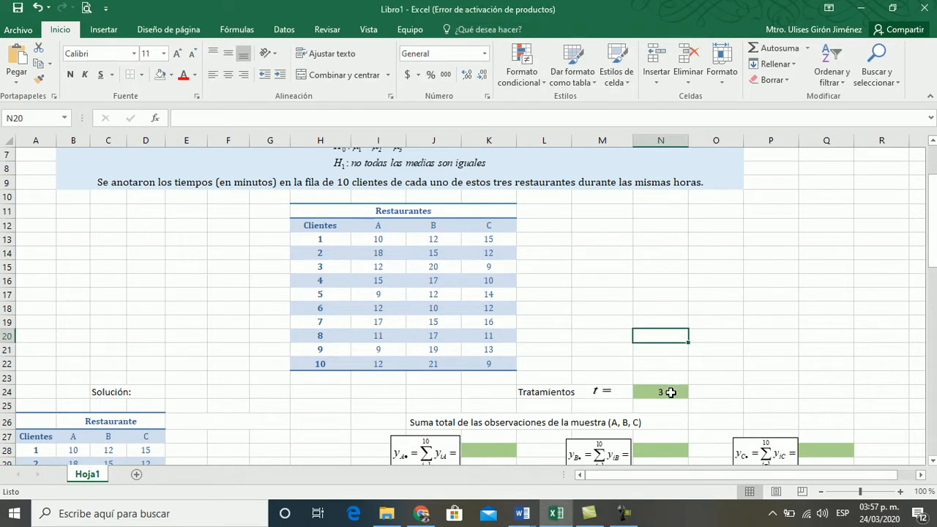
left_click(670, 393)
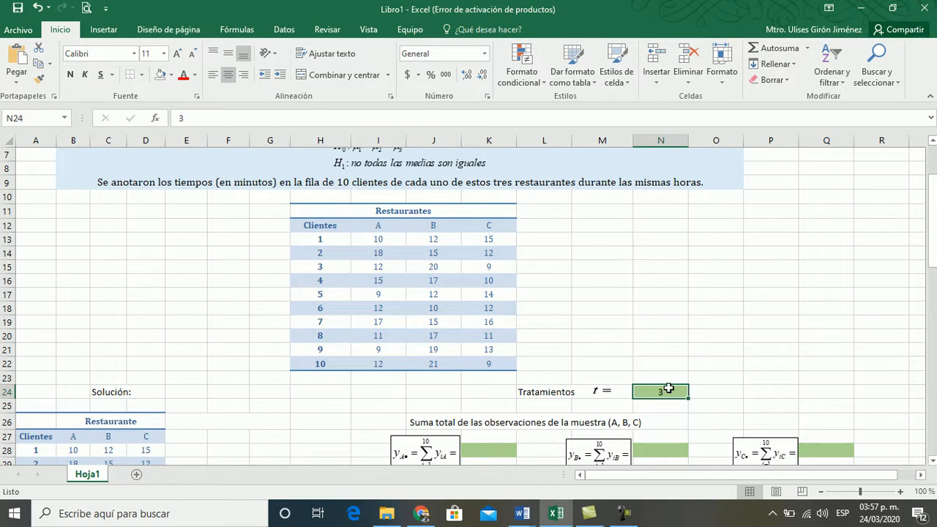
type("3")
key("Return")
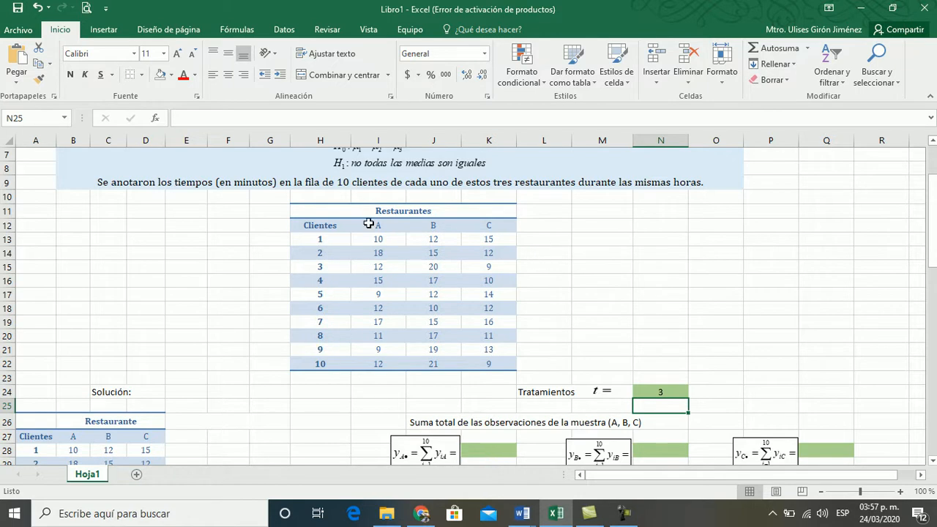
Step: Total restaurant A's ten times in B38 with a sum of B28:B37 and extend the formula to C38 and D38
scroll(645, 253, "down", 2)
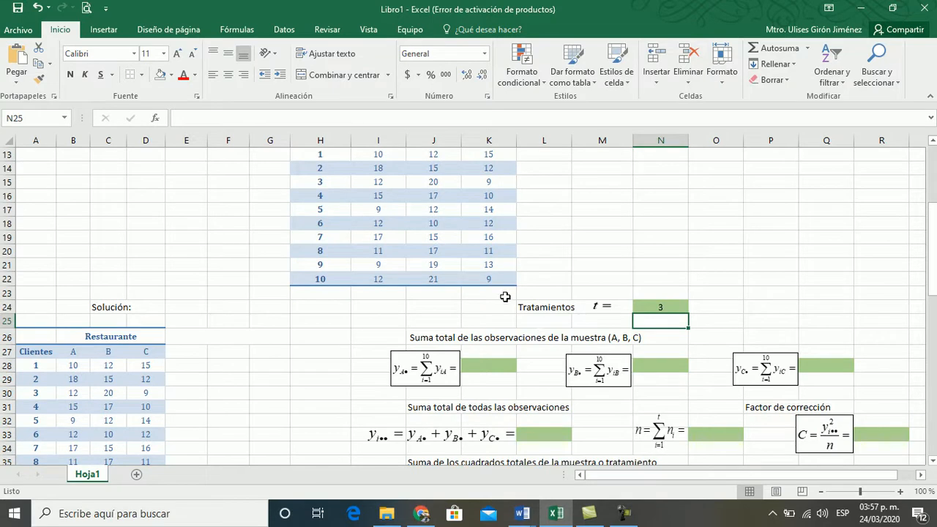
scroll(219, 295, "down", 3)
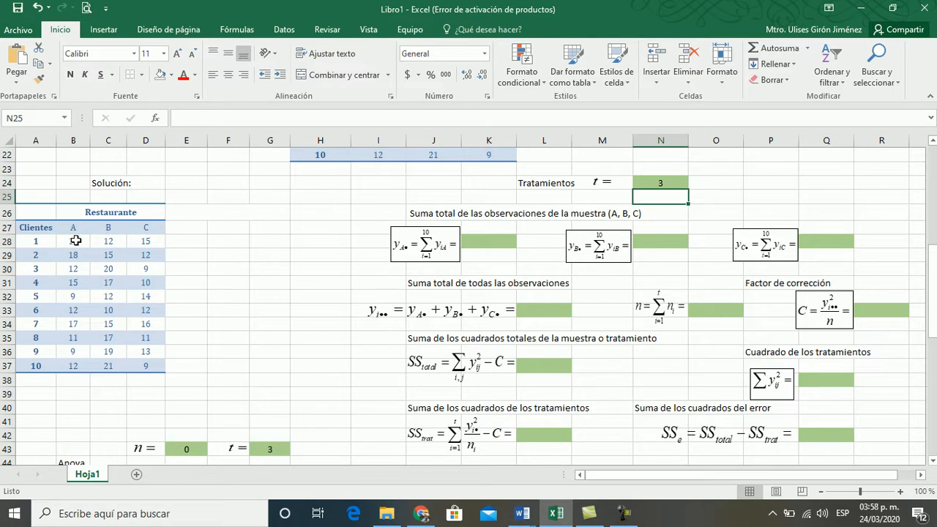
left_click_drag(76, 241, 76, 380)
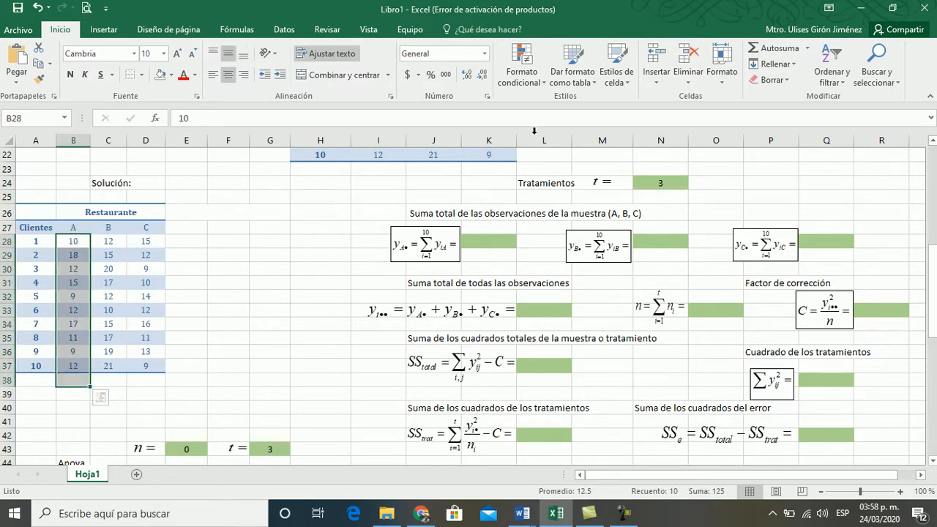
left_click(774, 48)
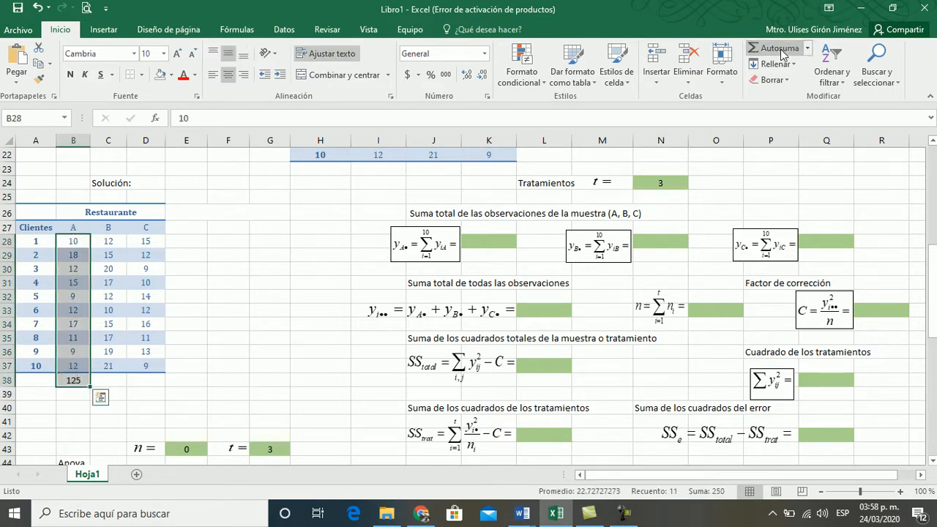
left_click(72, 380)
left_click_drag(91, 384, 159, 386)
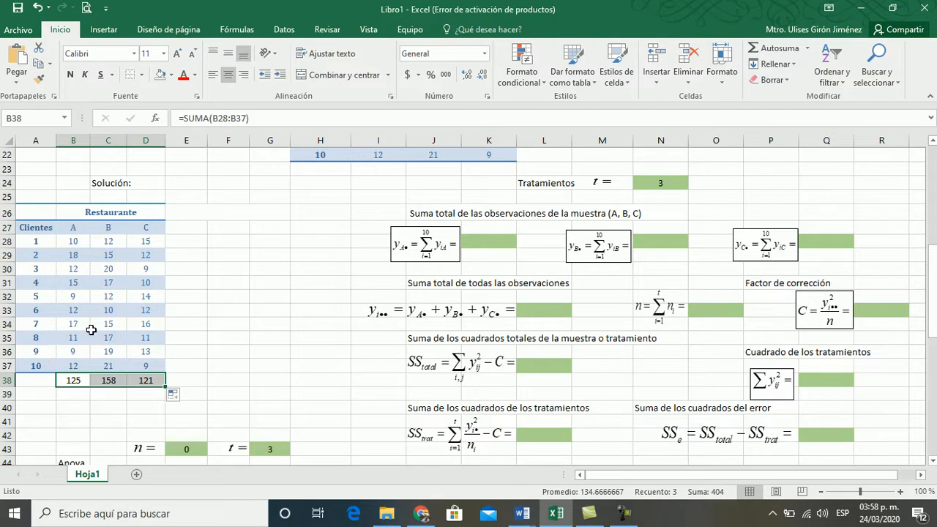
Step: Link the sample sum cells K28, N28 and Q28 to the restaurant totals in B38, C38 and D38 respectively
left_click(489, 240)
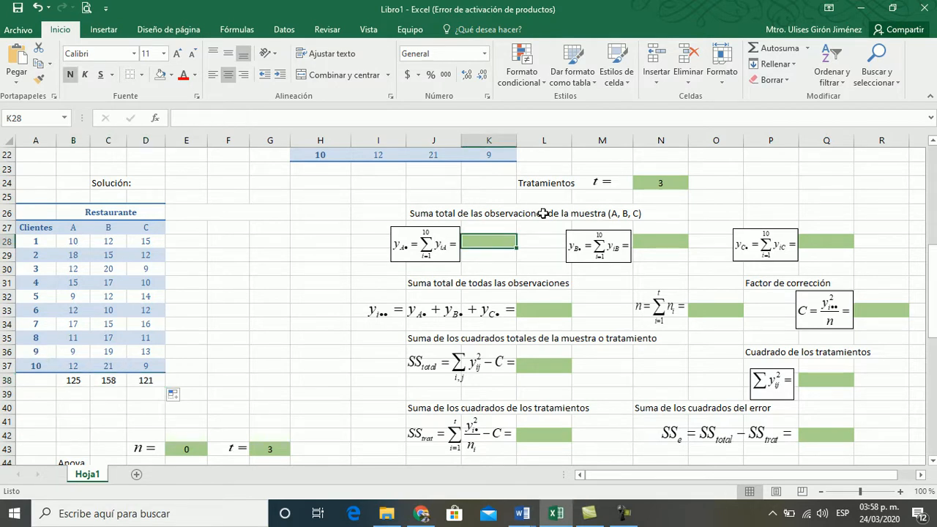
type("=")
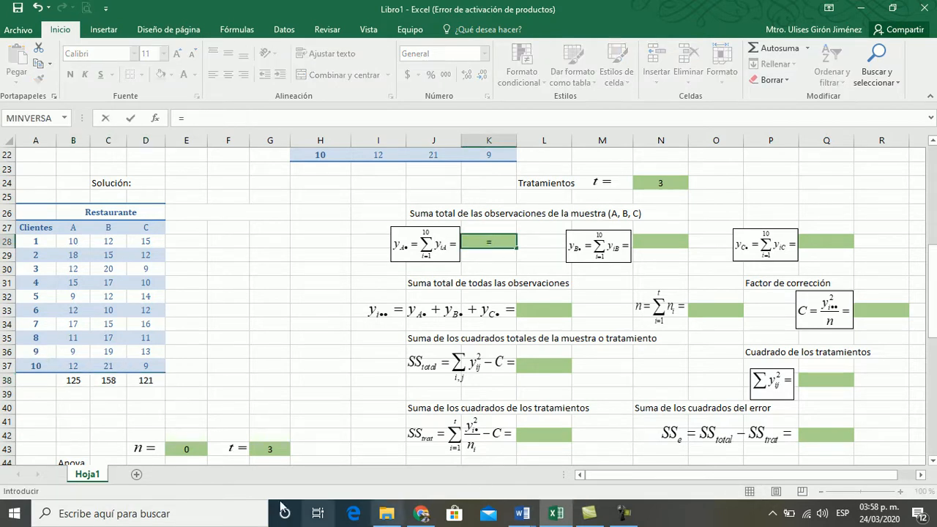
left_click(74, 379)
key("Return")
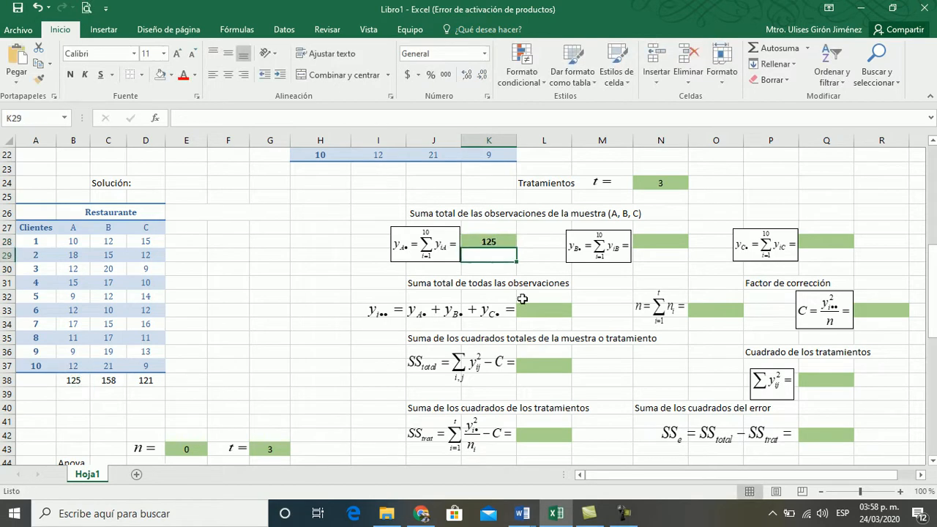
left_click(652, 238)
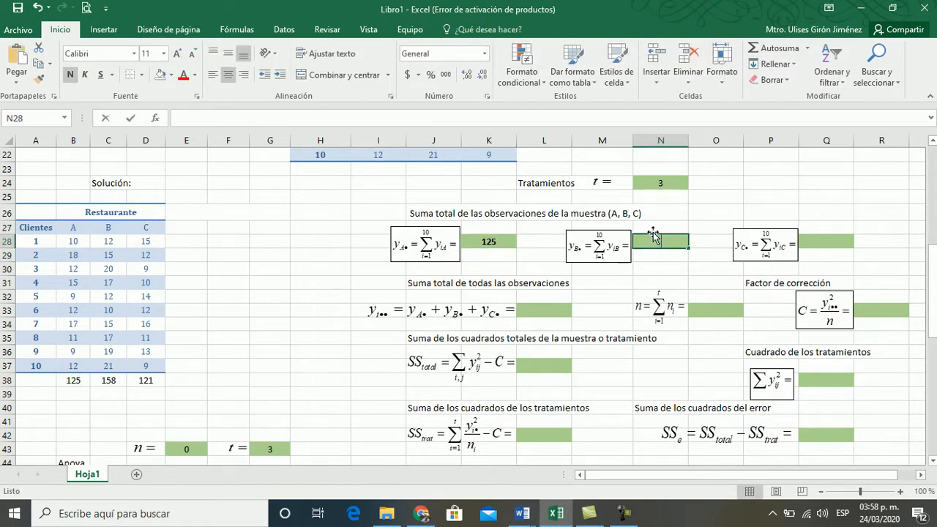
type("=")
left_click(108, 379)
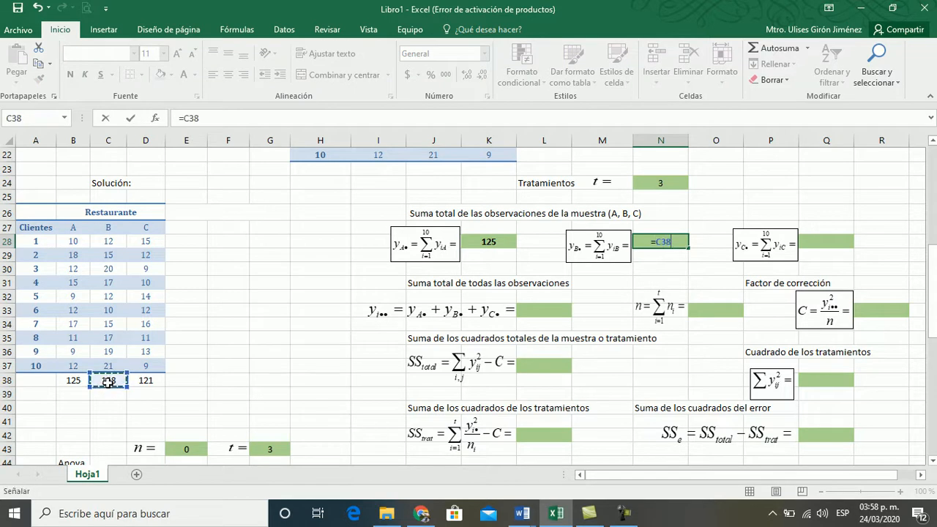
key("Return")
left_click(828, 236)
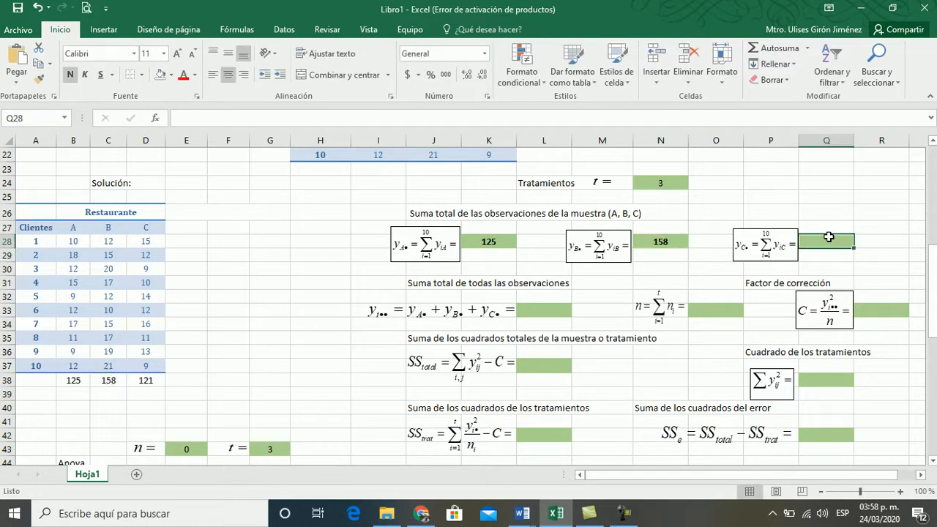
type("=")
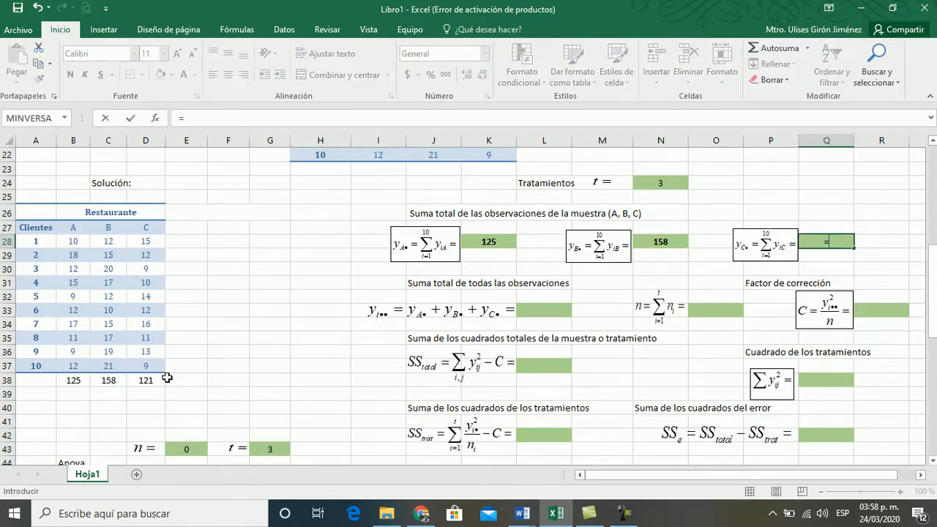
left_click(147, 379)
key("Return")
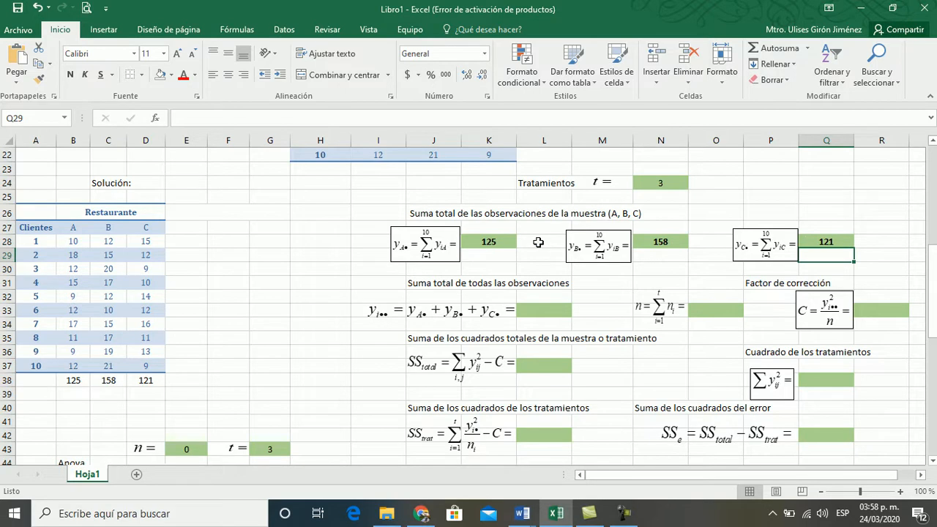
Step: Calculate the sum of all observations in L33 by adding K28, N28 and Q28
left_click(536, 306)
type("=")
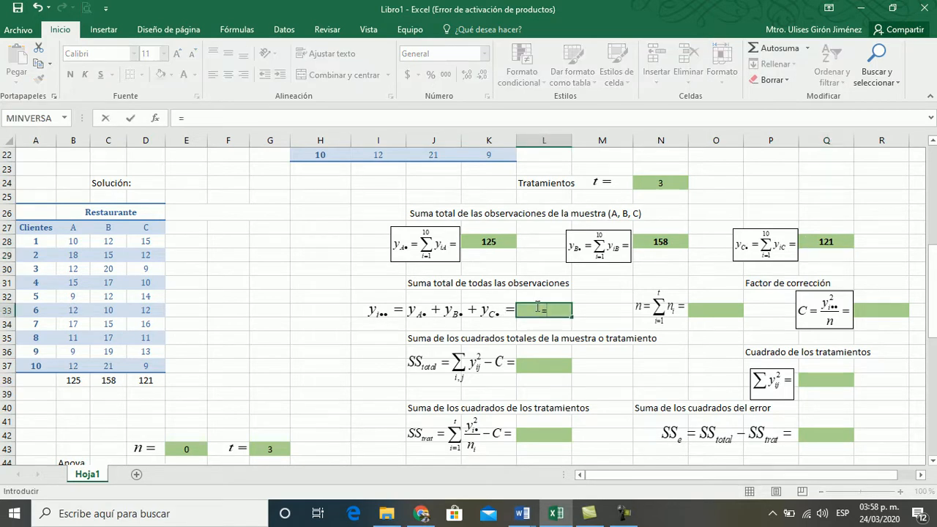
left_click(491, 249)
type("+")
left_click(673, 242)
type("+")
left_click(826, 241)
type("+")
key("BackSpace")
key("Return")
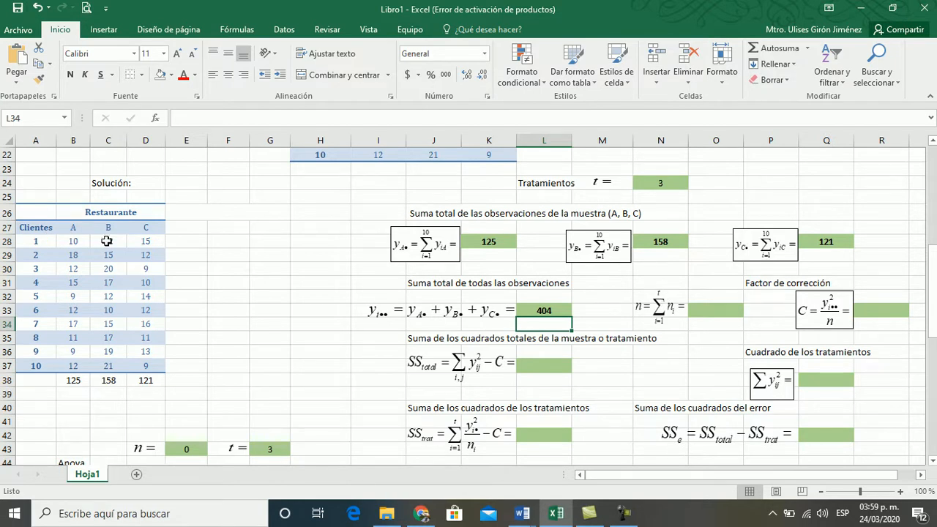
Step: Calculate the total sample size n in O33 with the formula =10+10+10
left_click(720, 311)
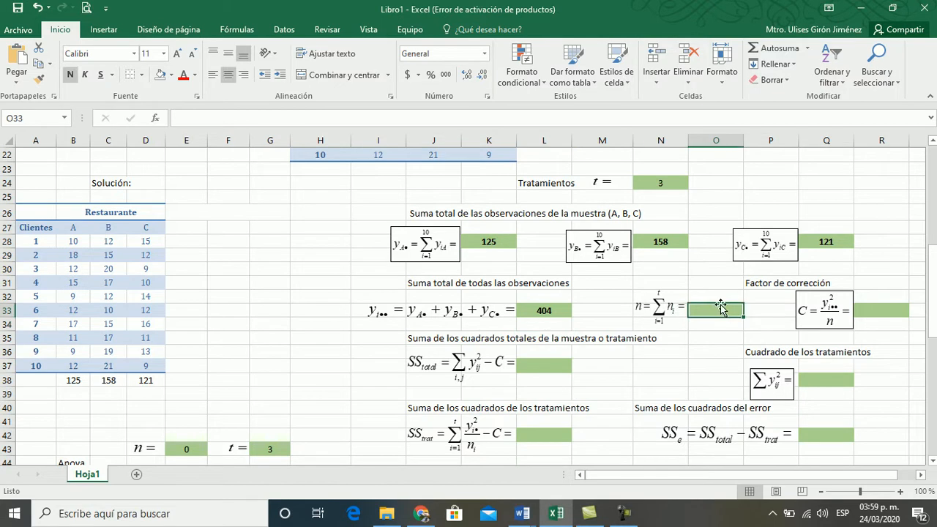
type("=10")
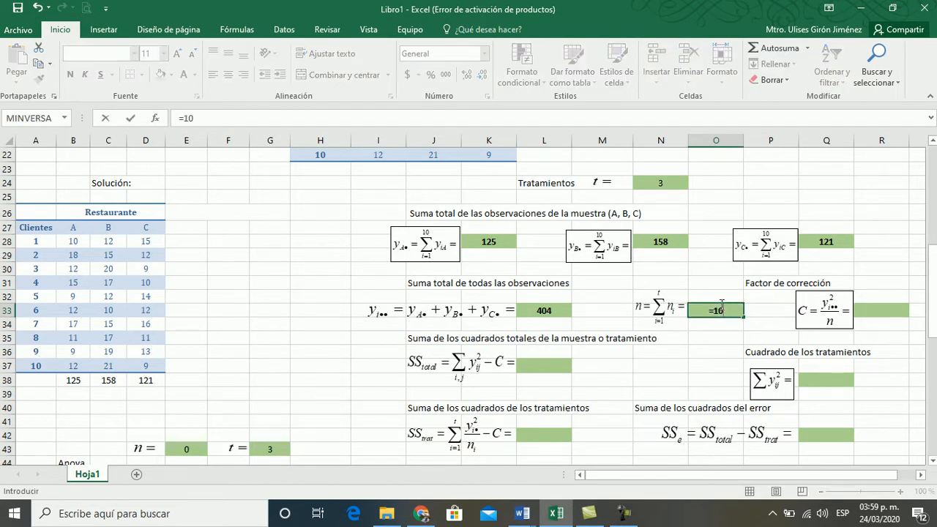
type("+10+")
type("0")
key("Return")
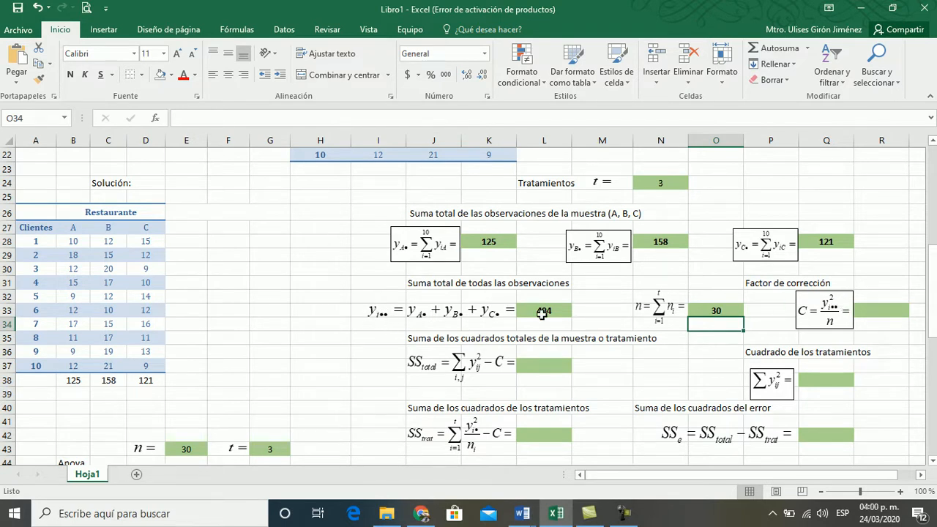
Step: Calculate the correction factor C in R33 with the formula =(L33^2)/O33
left_click(888, 312)
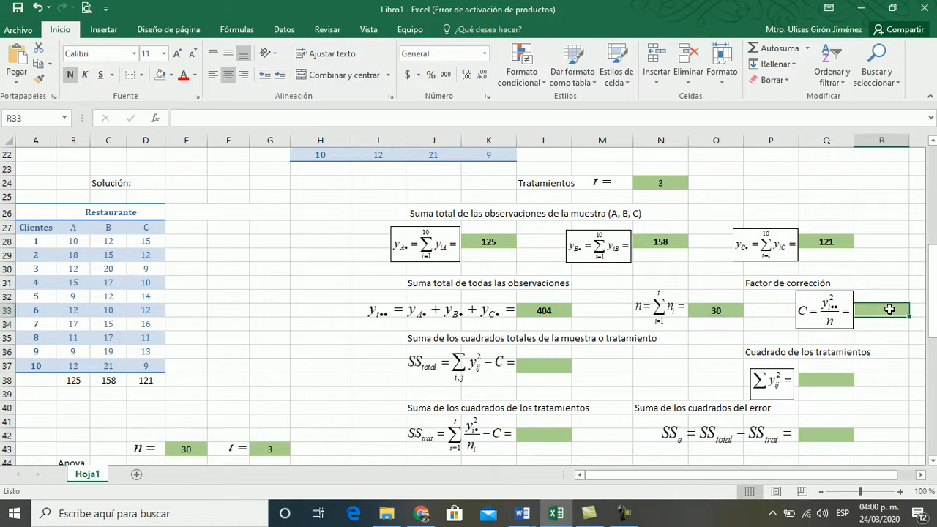
type("=(")
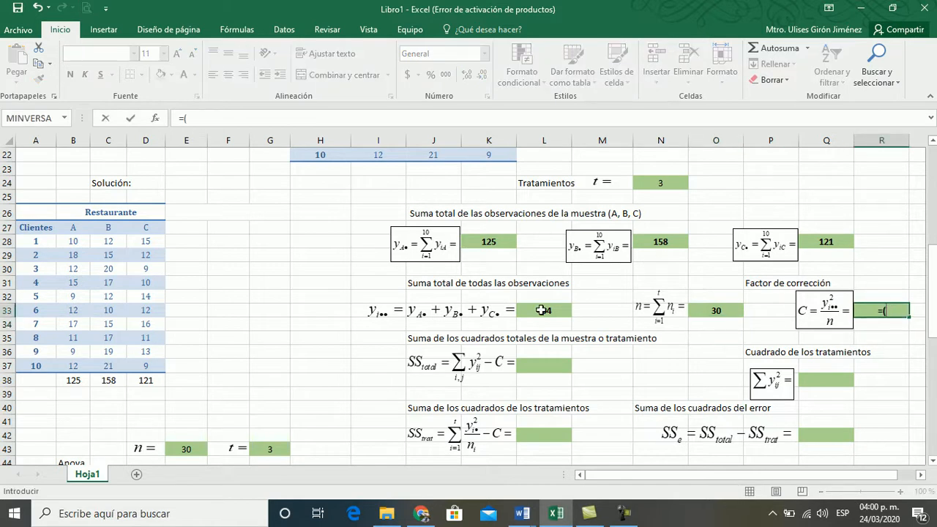
left_click(544, 311)
type("^2)")
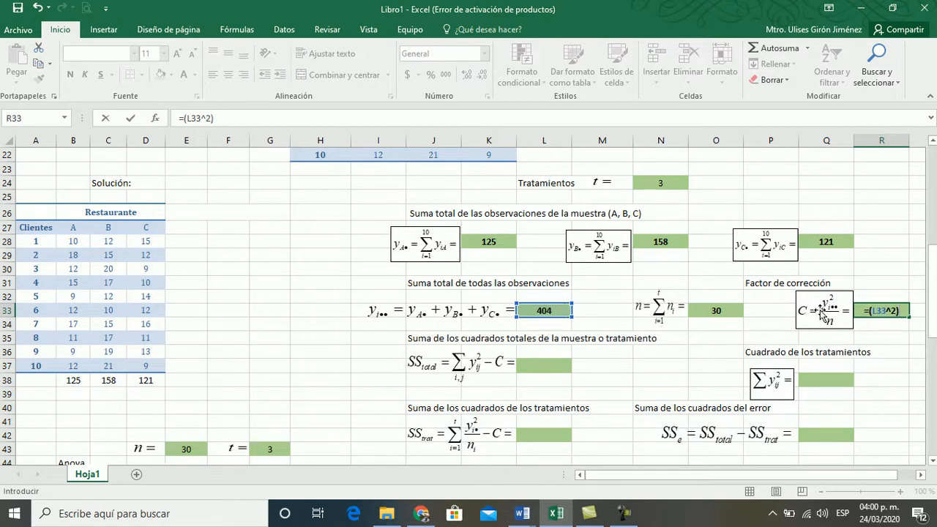
type("/")
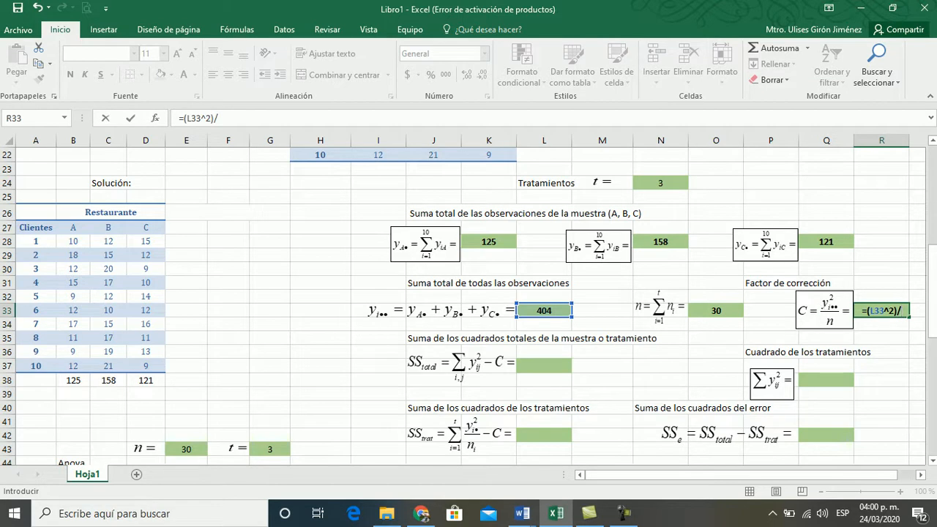
left_click(723, 308)
key("Return")
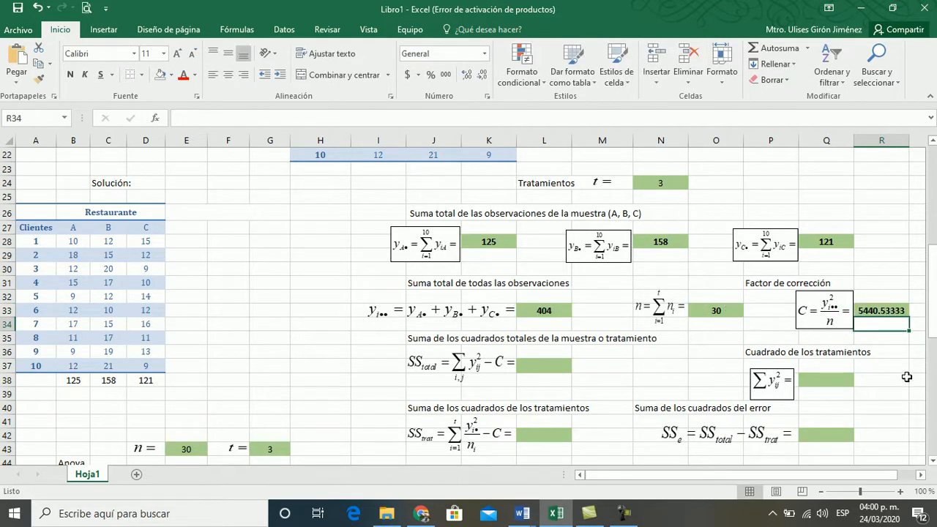
Step: Round the correction factor in R33 to three decimals with =REDONDEAR(((L33^2)/O33),3)
left_click(871, 310)
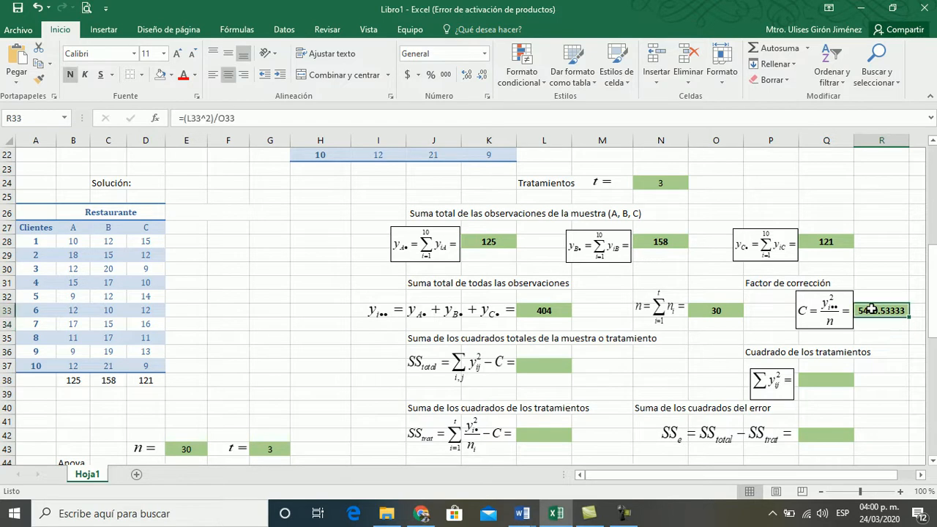
left_click(183, 119)
type("redondear")
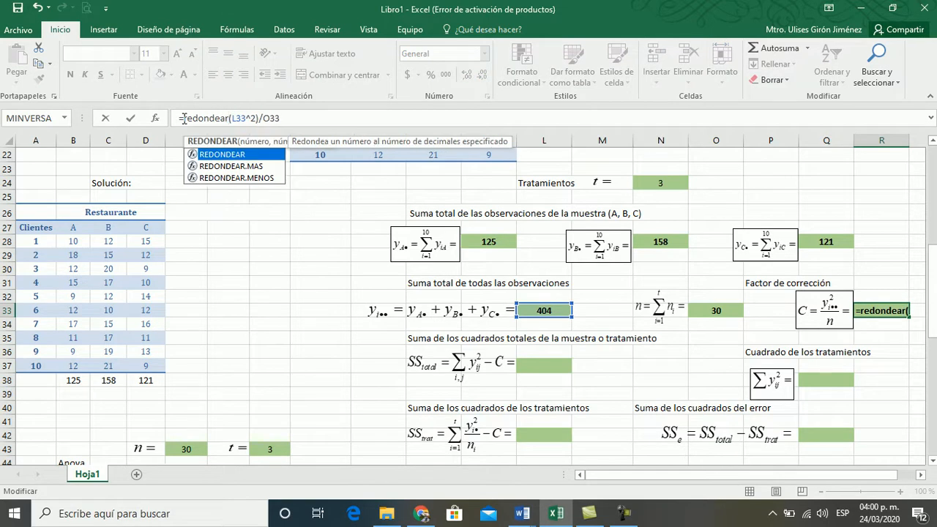
type("((")
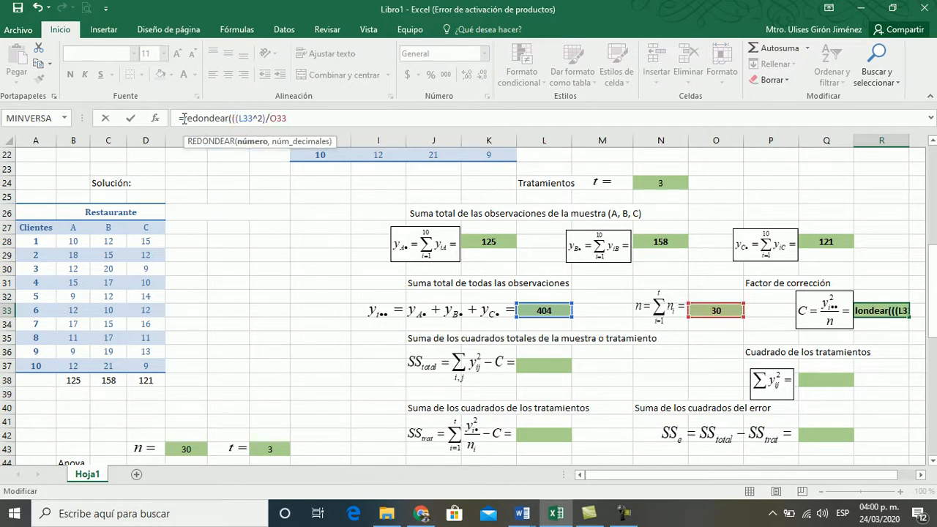
key("End")
type(",")
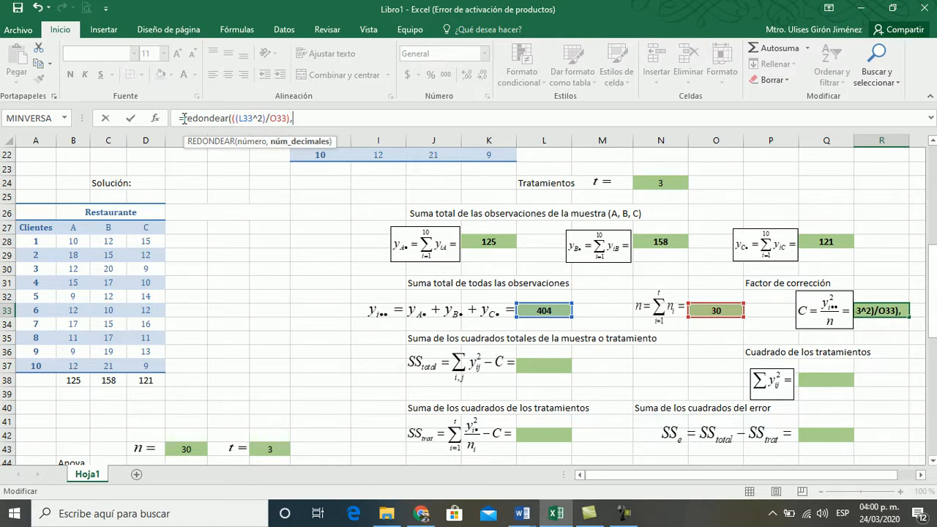
type("3)")
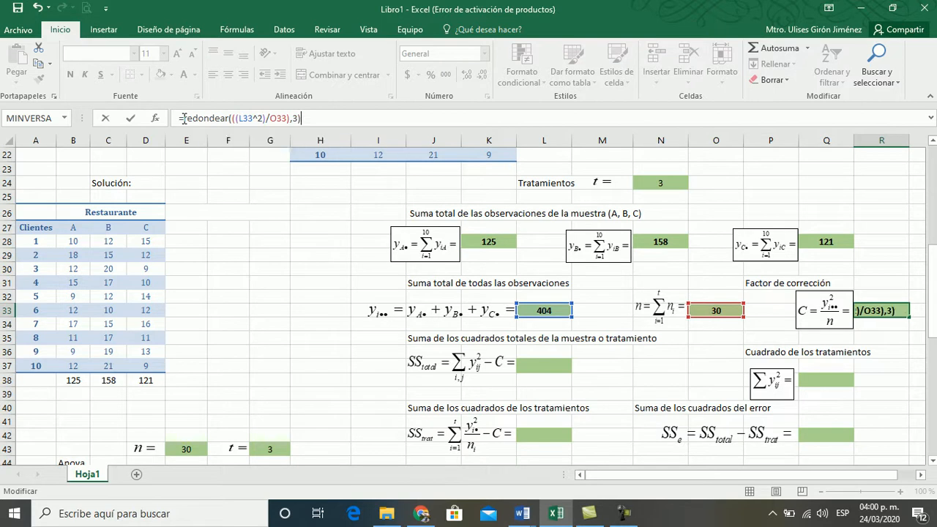
key("Return")
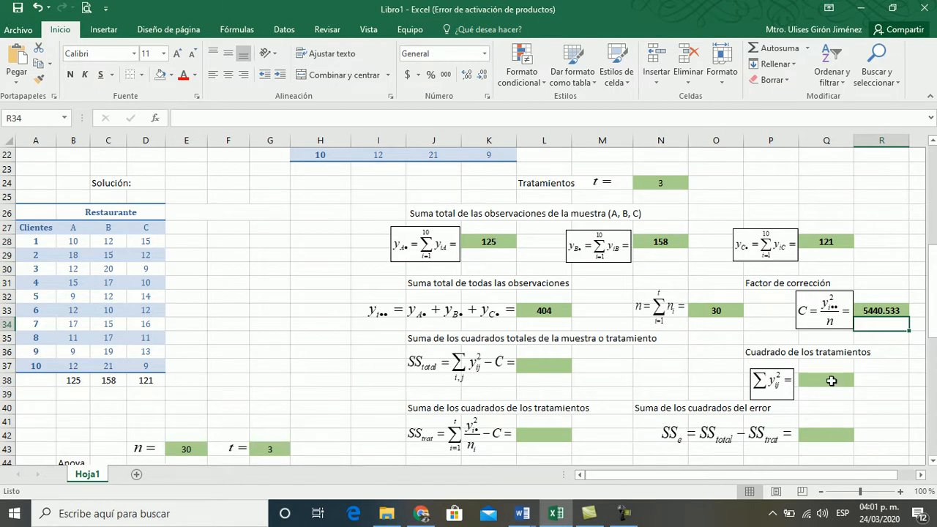
Step: Add the column headers A^2, B^2 and C^2 in cells E27, F27 and G27 beside the restaurant data
left_click(189, 228)
type("A")
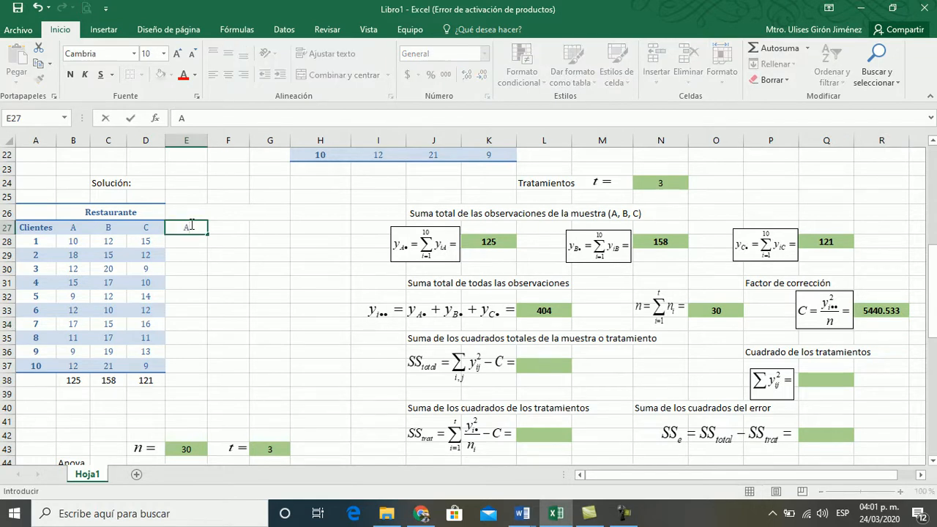
key("Return")
key("Up")
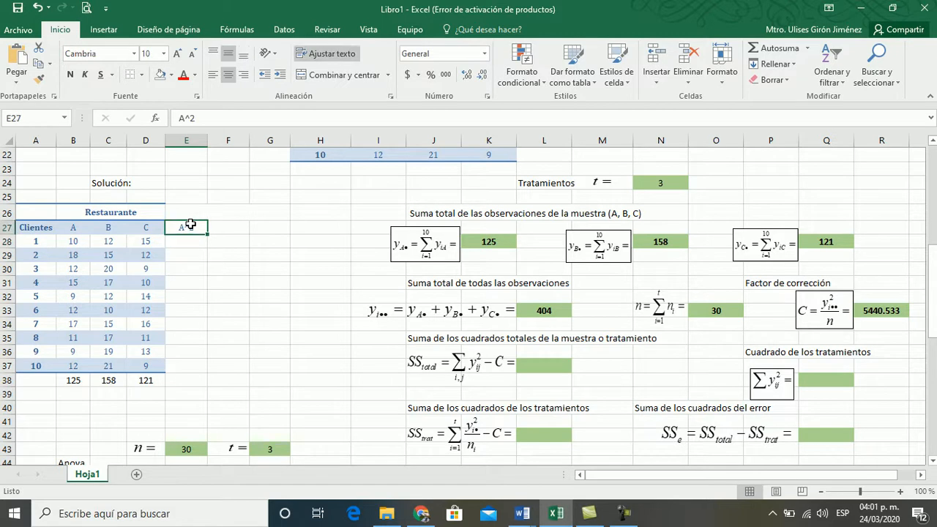
key("Right")
type("B^2")
key("Right")
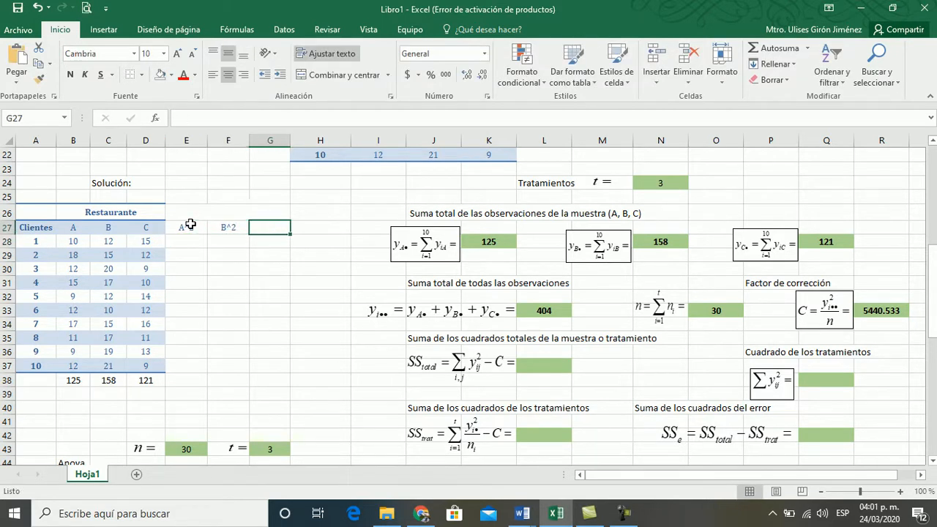
type("c")
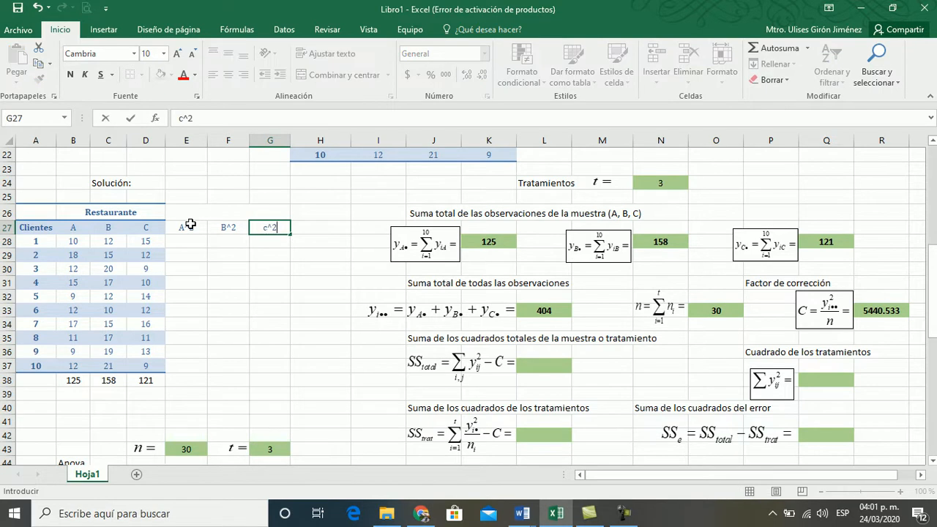
type("^2")
key("Return")
key("Up")
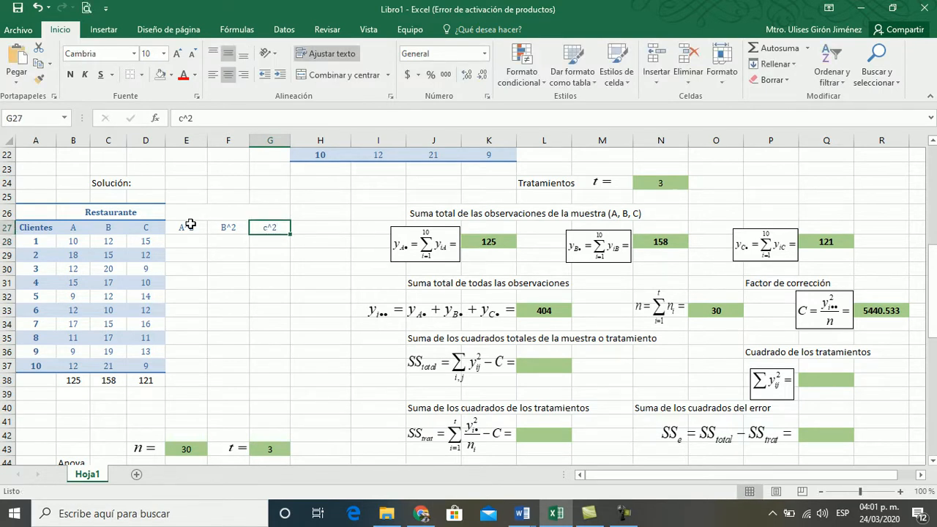
type("C^2")
key("Return")
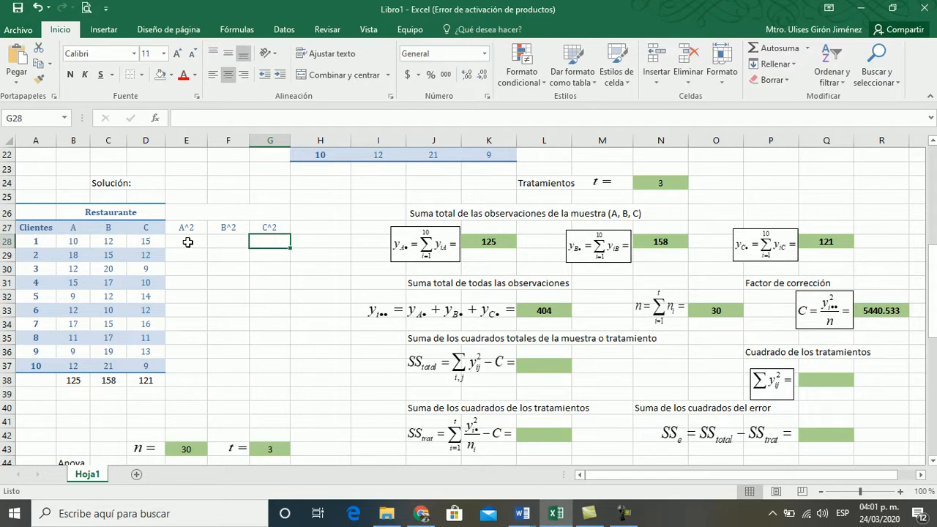
Step: Square the first A observation in E28 with =B28^2 and fill the formula across to G28
left_click(189, 243)
type("=")
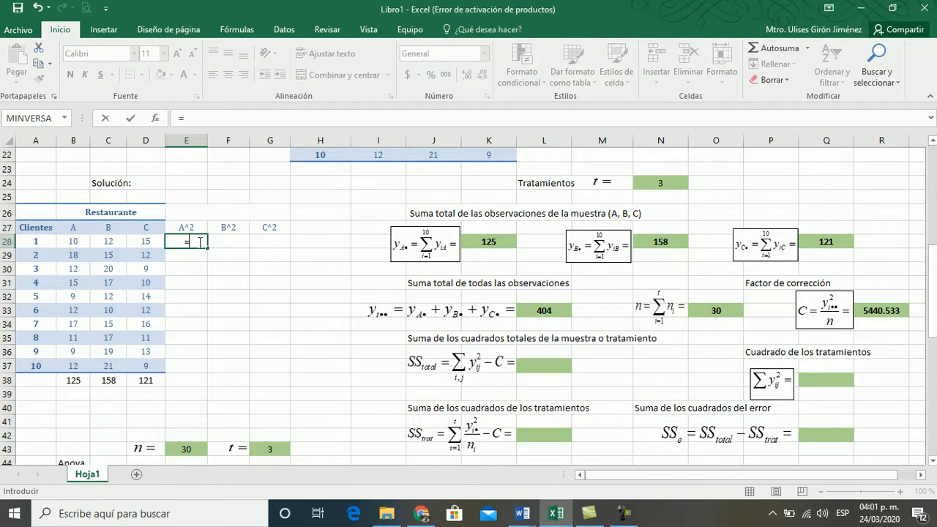
left_click(81, 240)
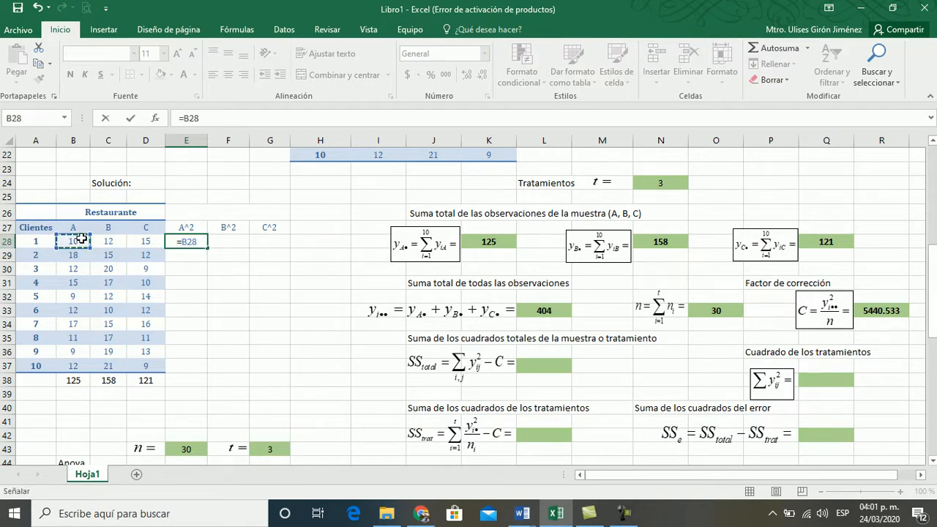
type("^2")
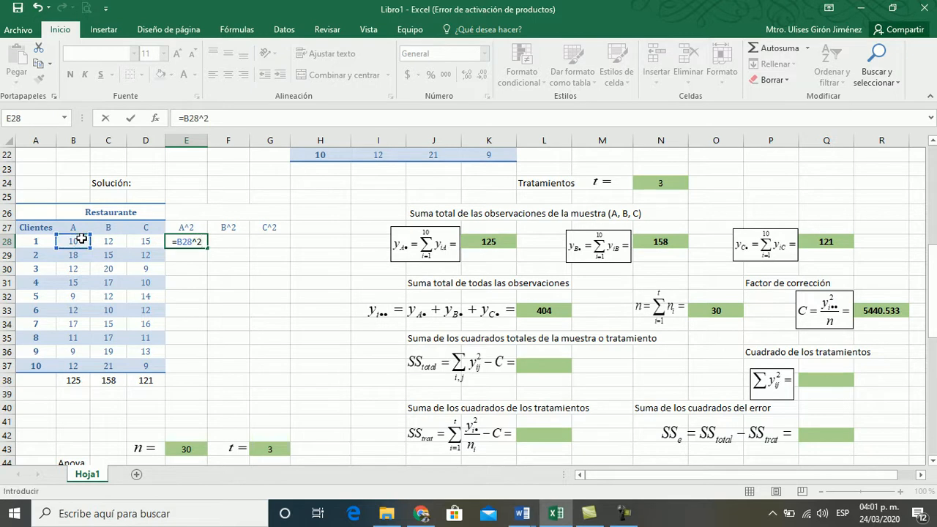
key("Return")
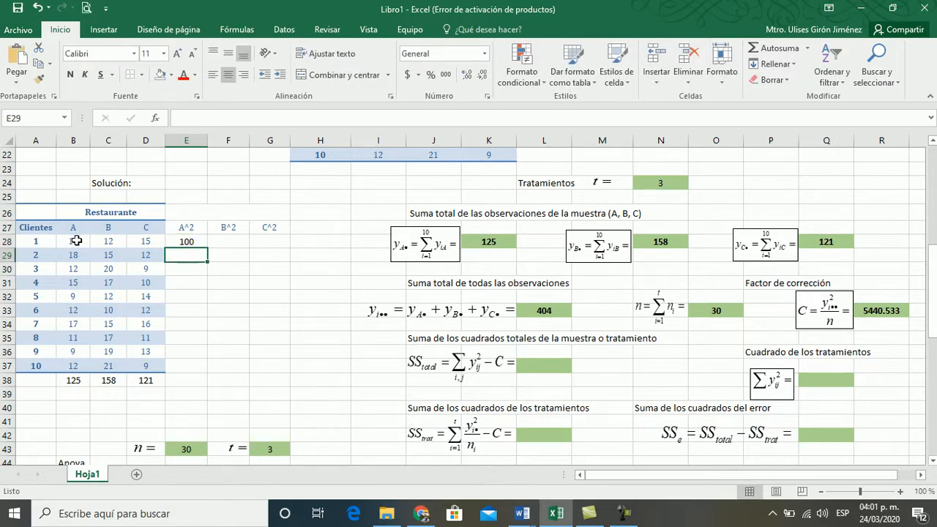
left_click(187, 242)
left_click_drag(209, 248, 281, 248)
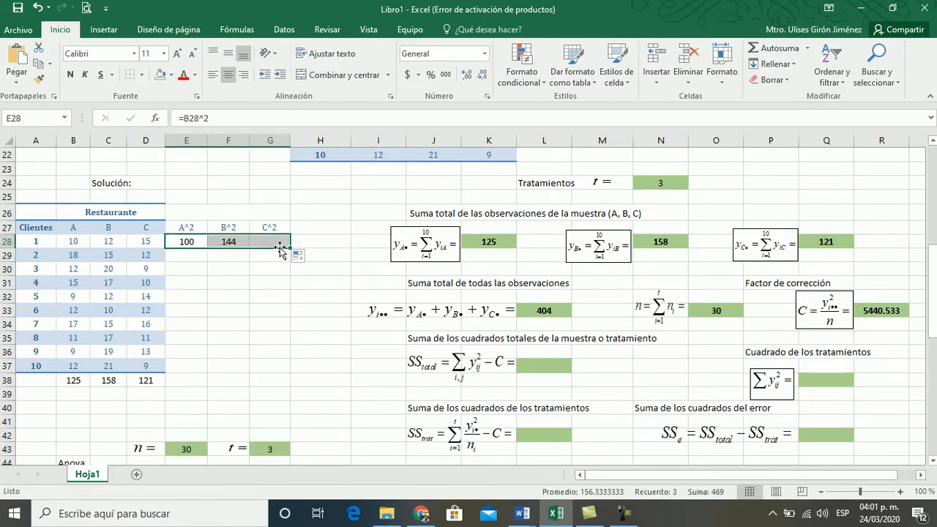
Step: Check which cells the copied square formulas in F28 and G28 refer to
left_click(229, 243)
double_click(229, 243)
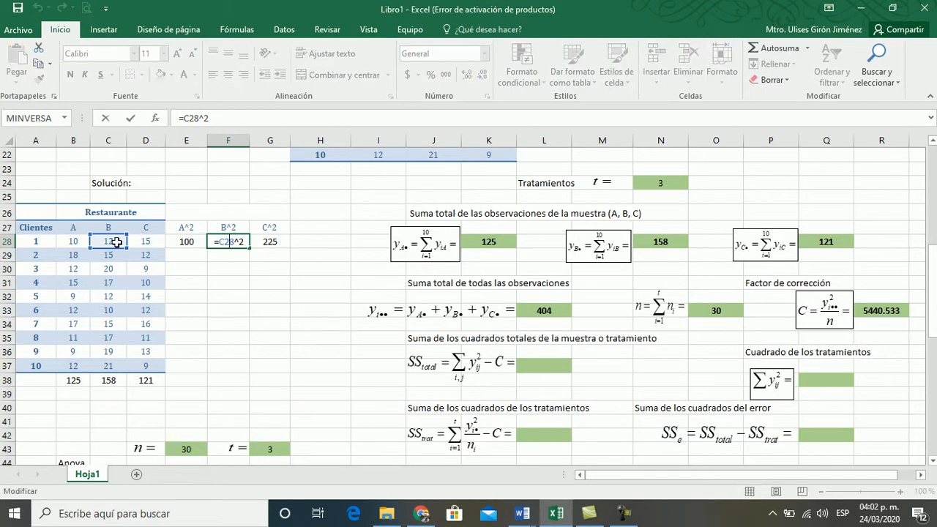
key("Return")
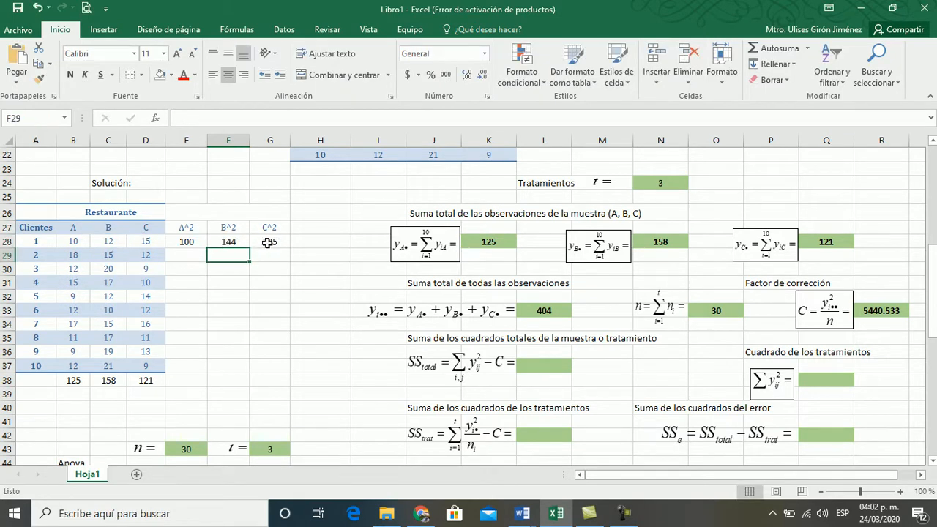
double_click(269, 242)
left_click(150, 242)
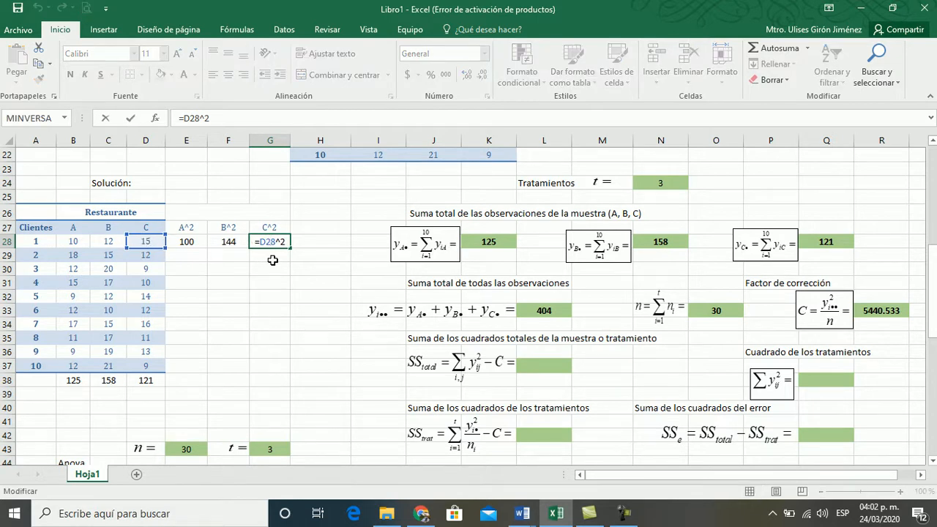
key("Return")
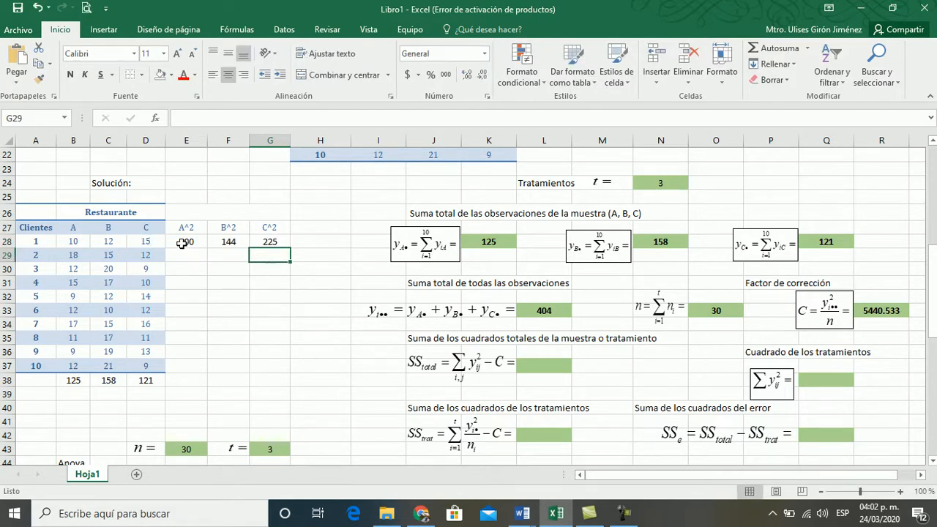
Step: Fill the square formulas of E28:G28 down to row 37 and sum each of the three columns in row 38
left_click_drag(182, 241, 289, 373)
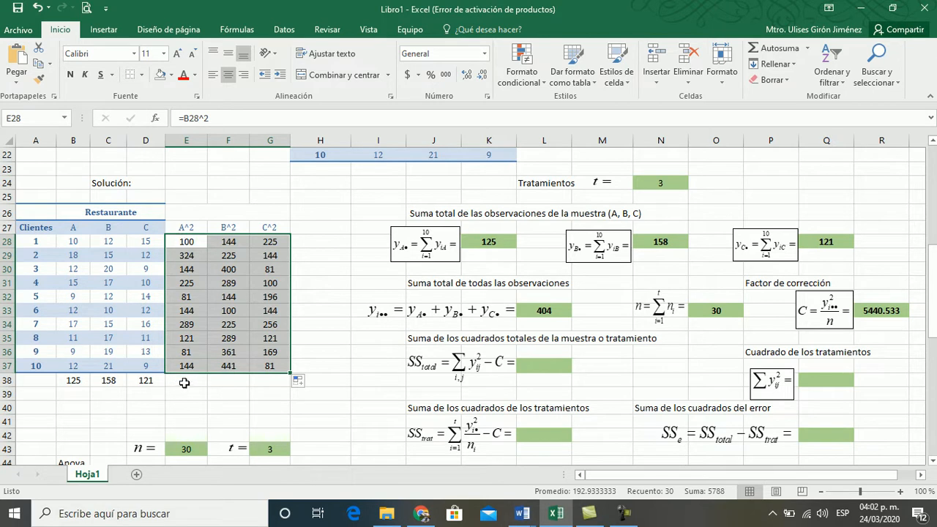
left_click_drag(187, 242, 191, 378)
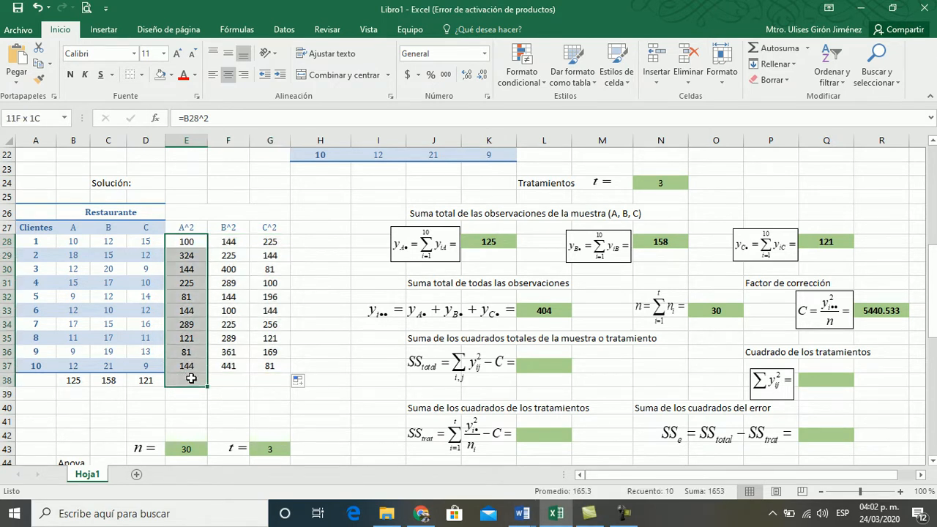
left_click(778, 48)
left_click(221, 380)
left_click(192, 380)
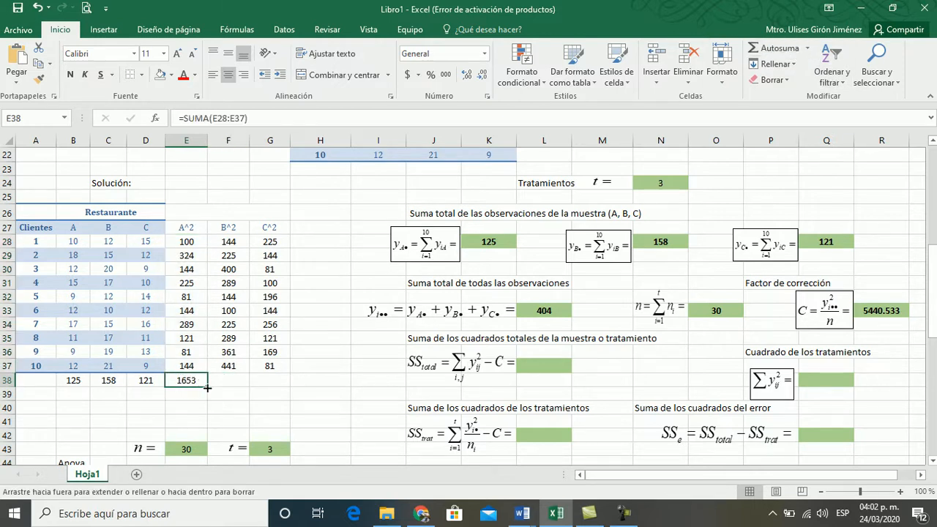
left_click_drag(207, 388, 277, 390)
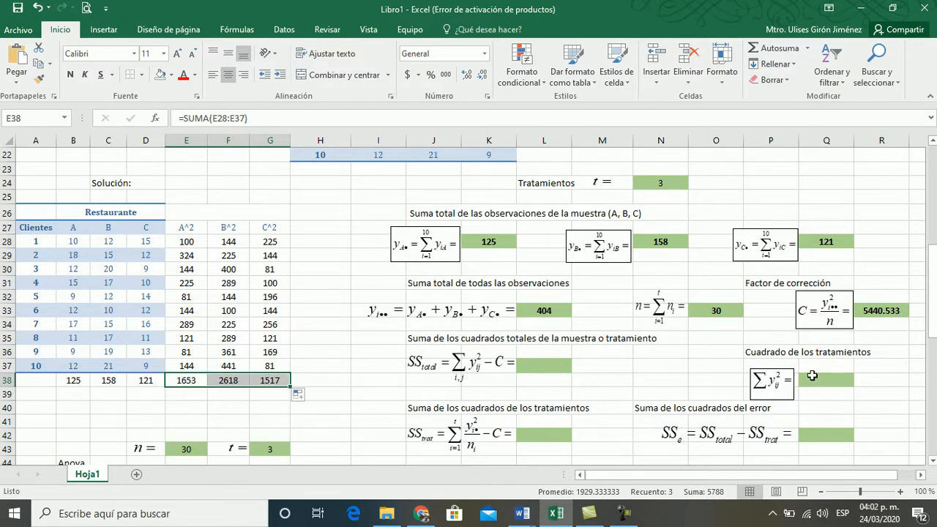
Step: Calculate the sum of all squared observations in Q38 with the formula =E38+F38+G38
left_click(816, 378)
type("=")
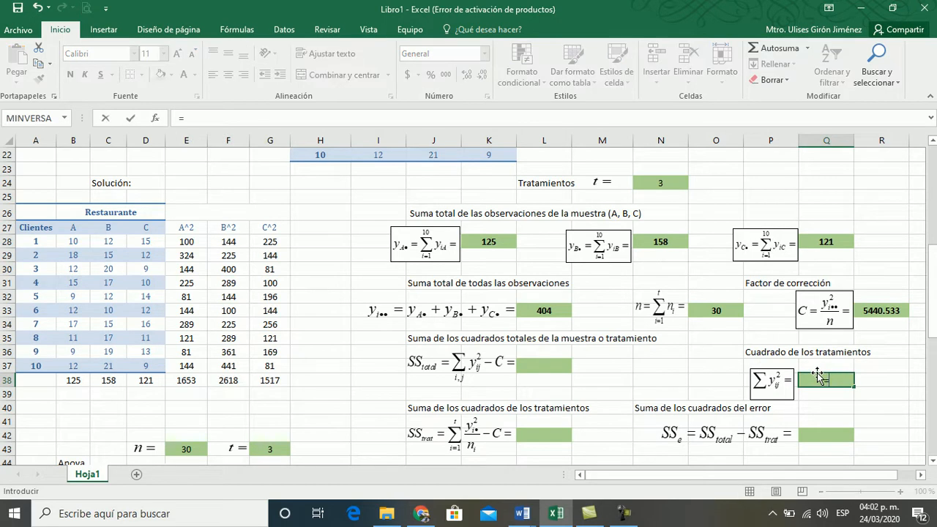
left_click(191, 380)
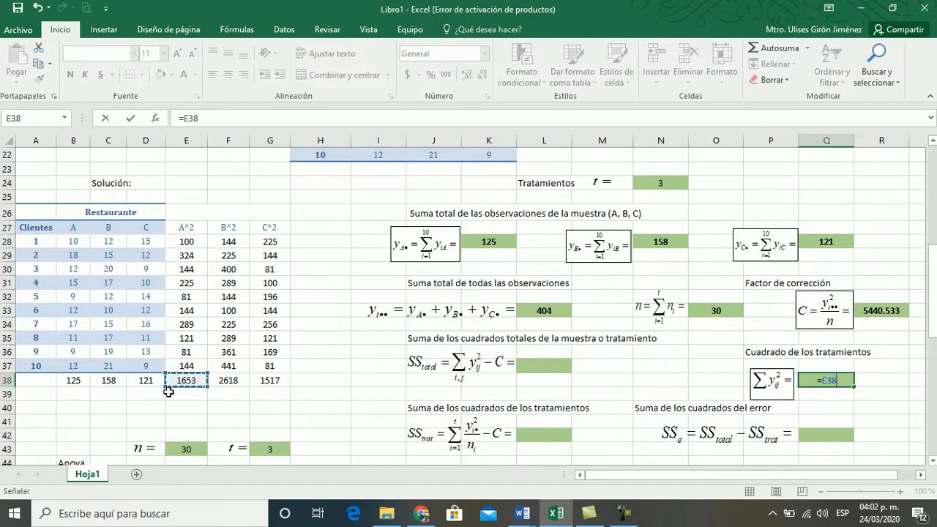
type("+")
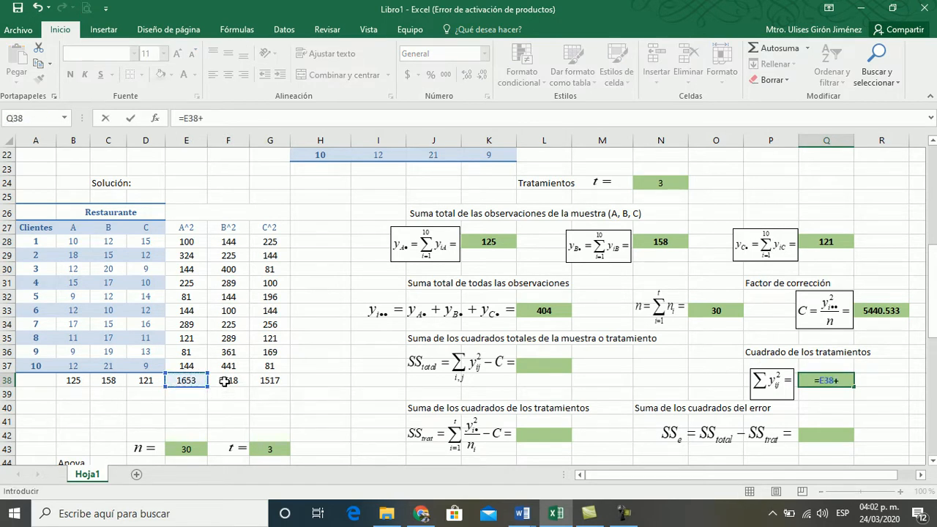
left_click(223, 383)
type("+")
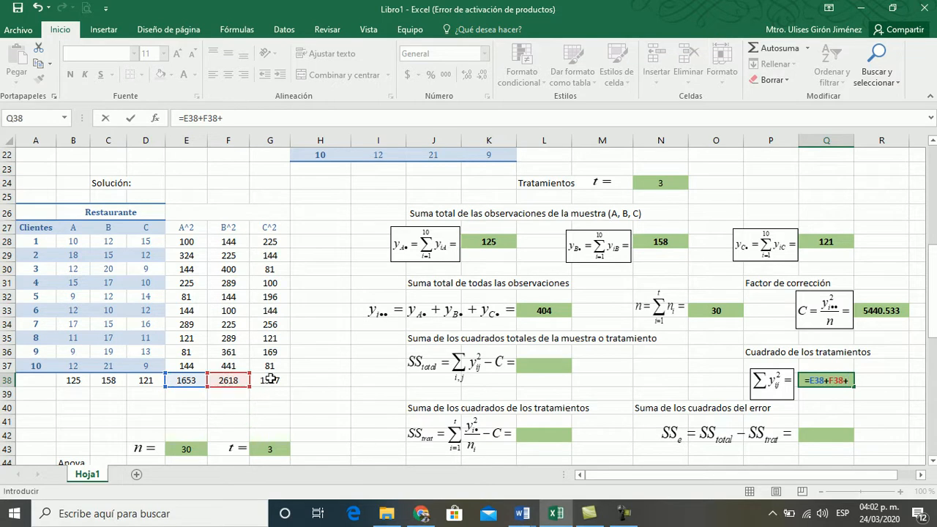
left_click(271, 382)
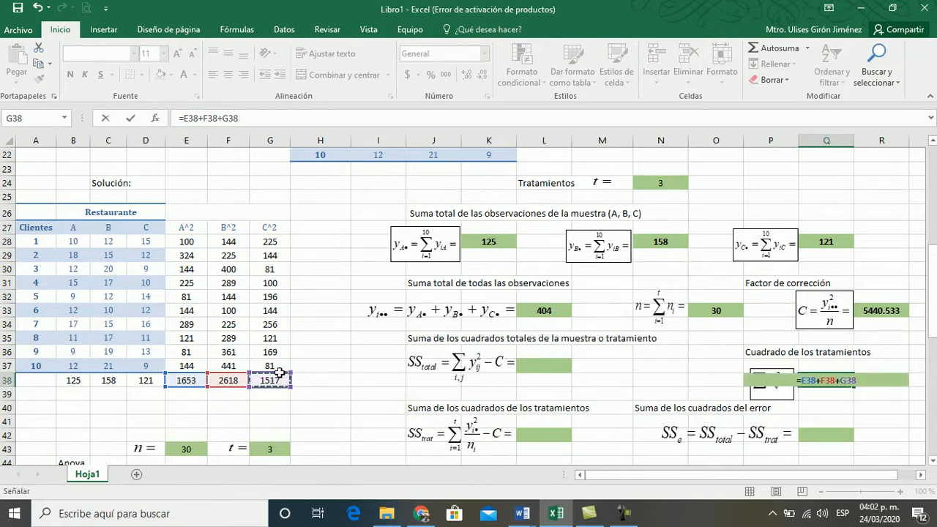
key("Return")
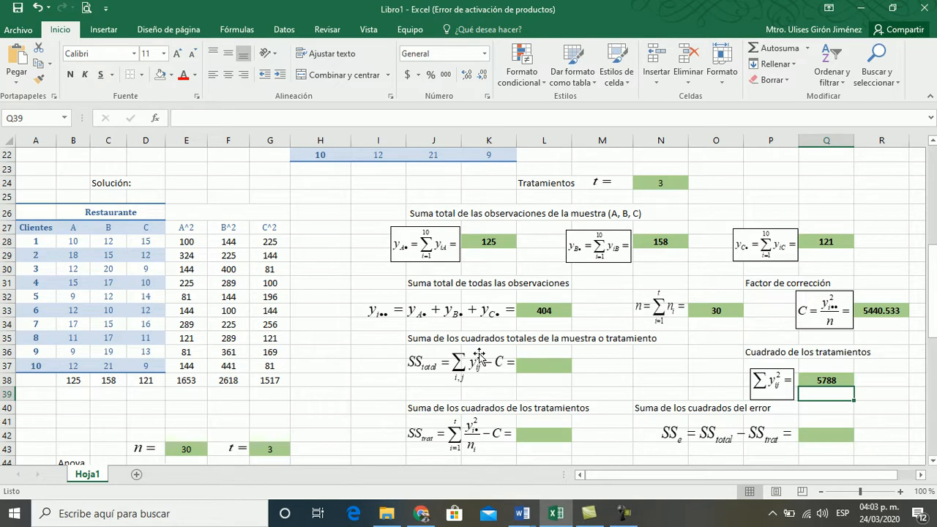
Step: Calculate the total sum of squares in L37 with the formula =Q38-R33
left_click(552, 364)
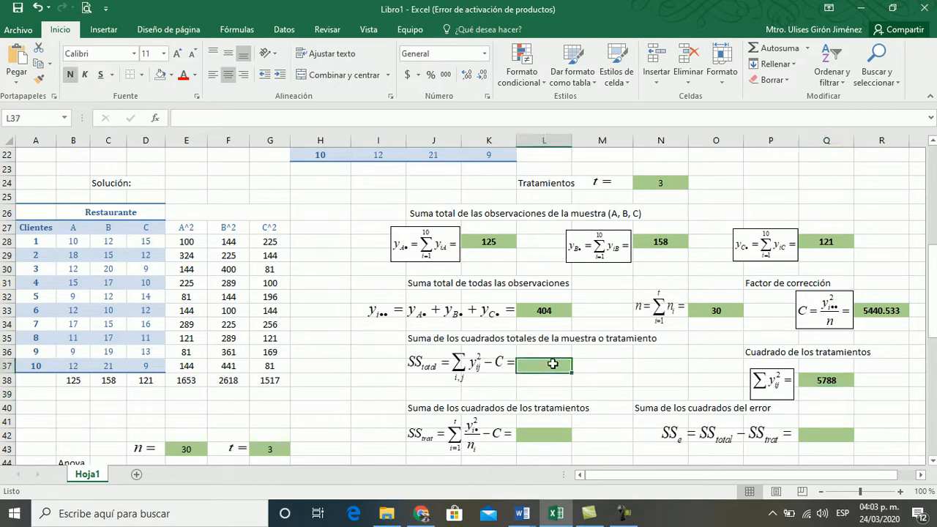
type("=")
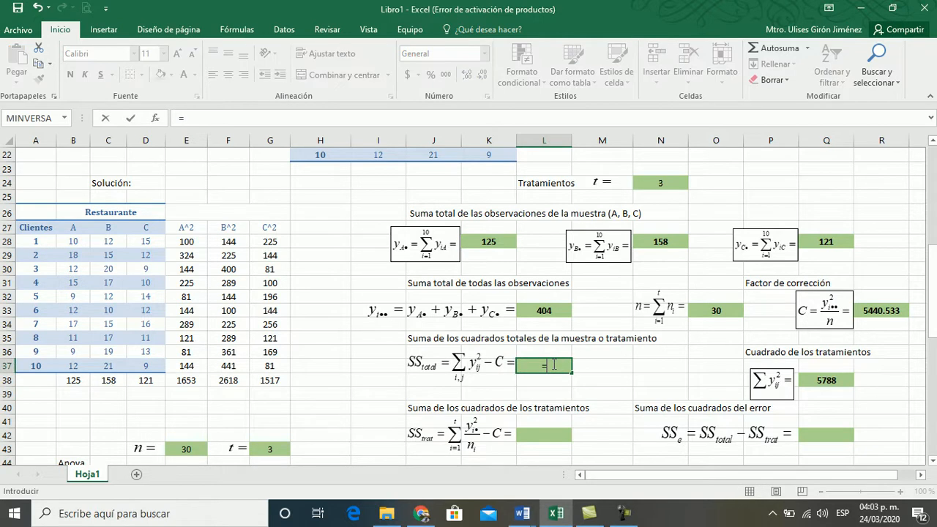
left_click(831, 381)
type("-")
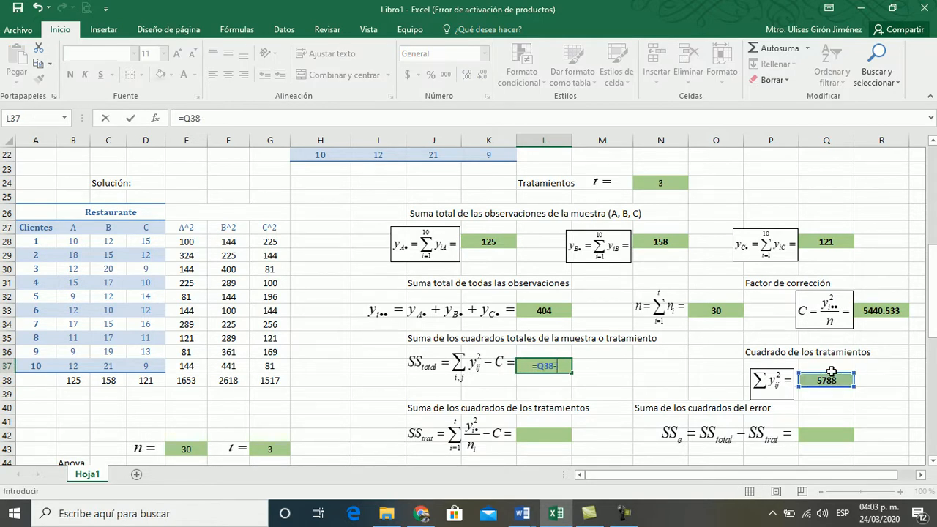
left_click(890, 310)
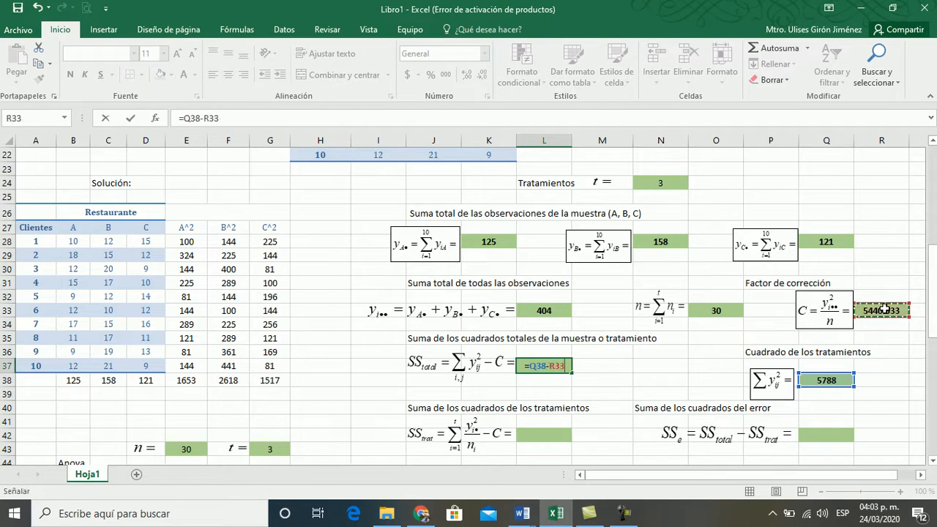
key("Return")
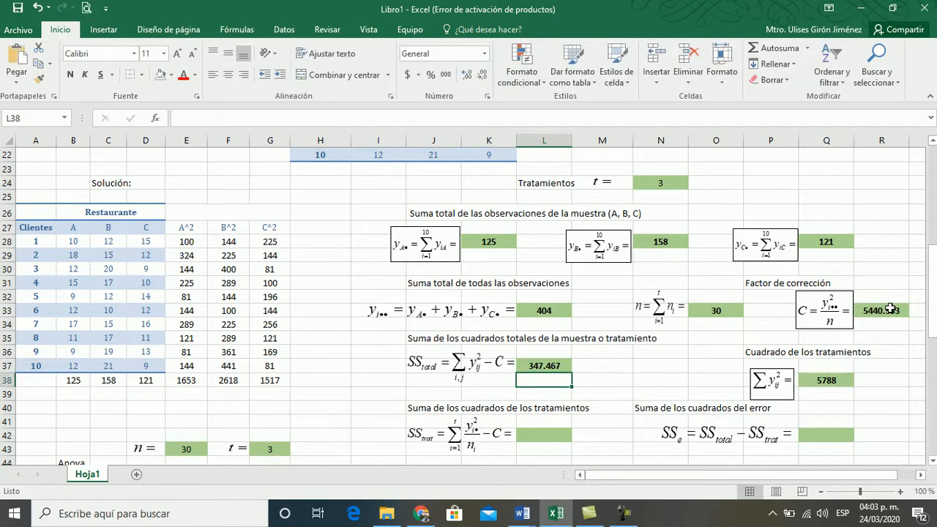
left_click(528, 365)
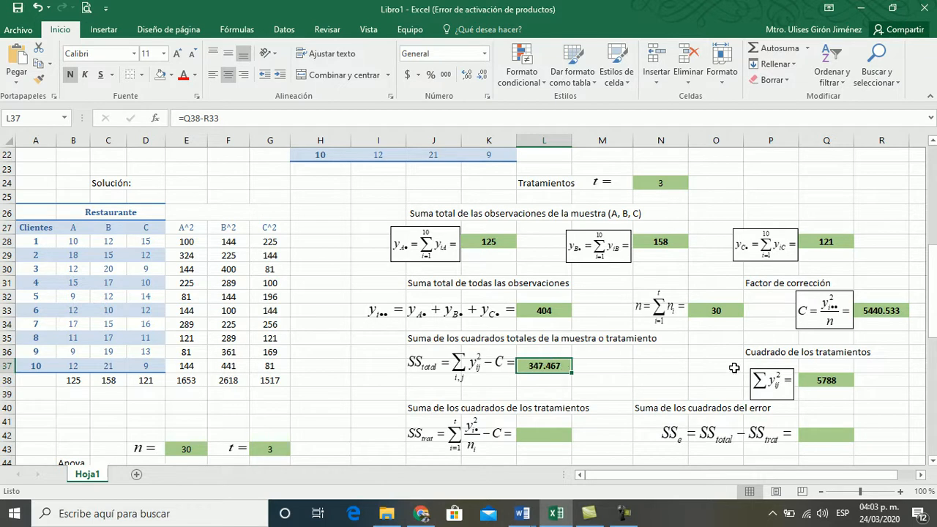
Step: Begin the treatment sum of squares in L42 with the sum of the squared restaurant totals, =(K28^2+N28^2+Q28^2)
scroll(644, 377, "down", 1)
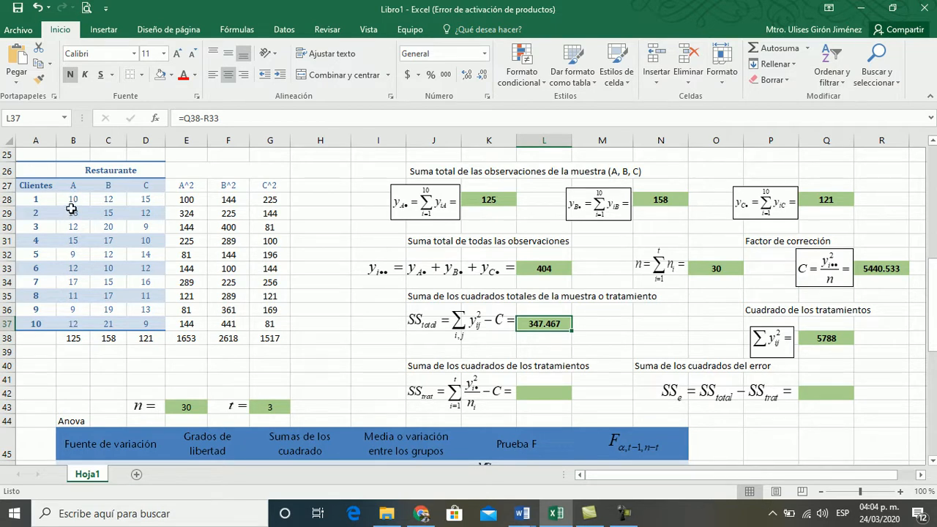
left_click(531, 393)
type("=")
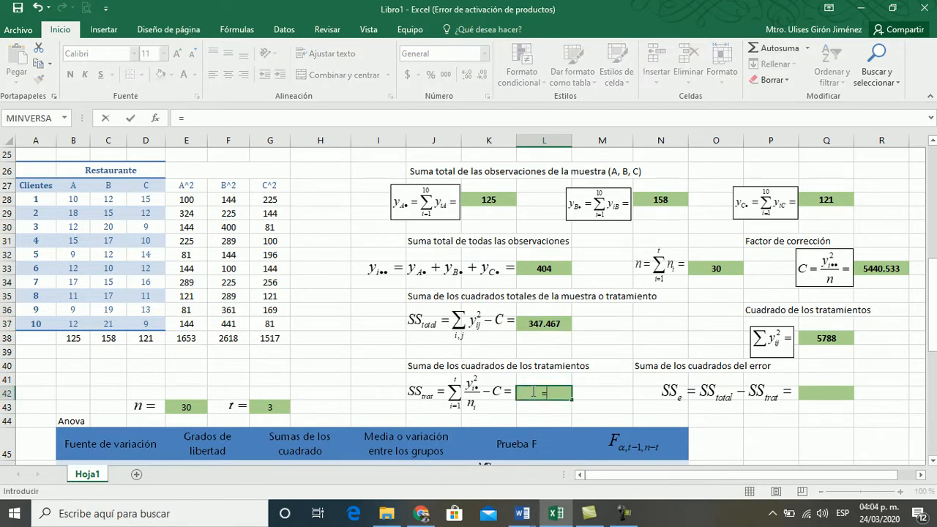
type("(")
left_click(493, 201)
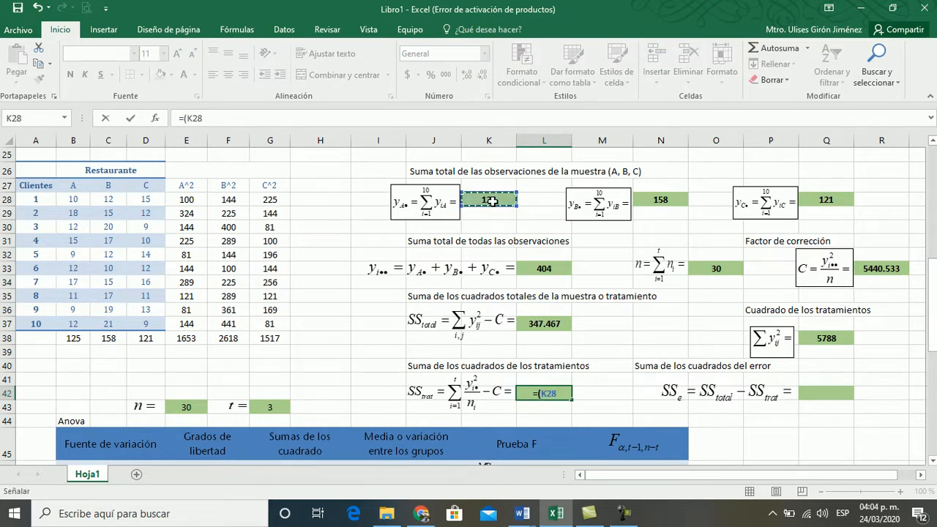
type("^2+")
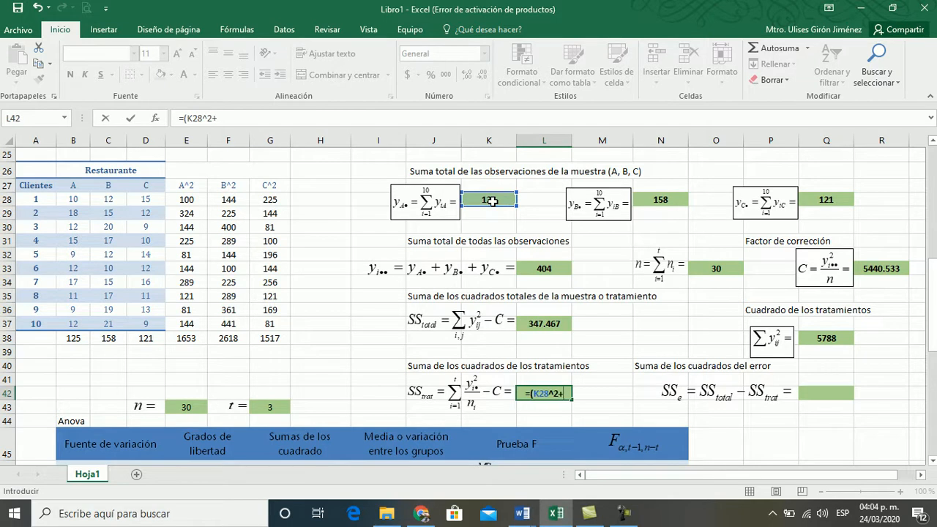
left_click(666, 197)
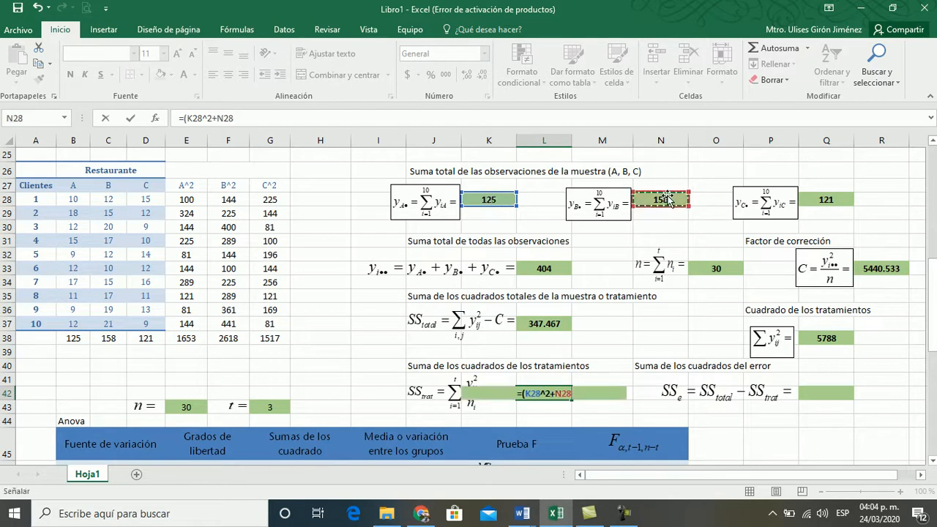
type("^2+")
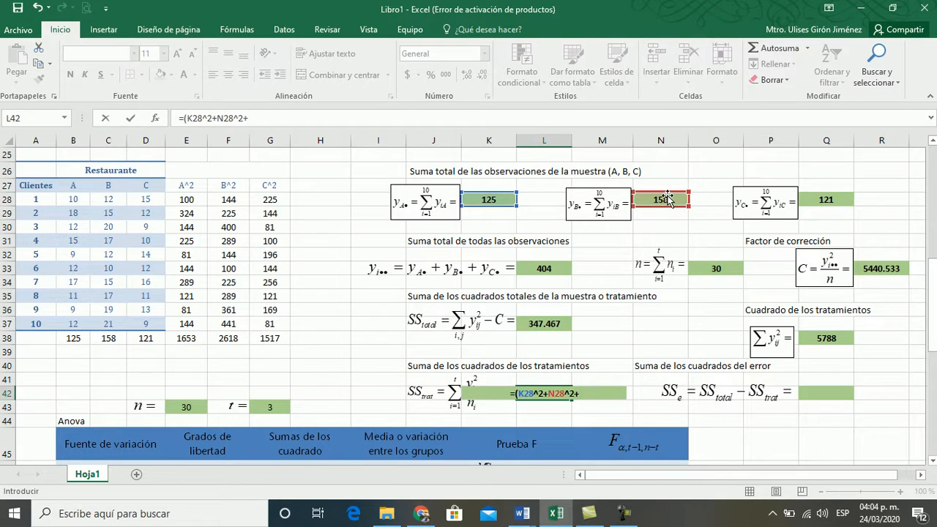
left_click(846, 196)
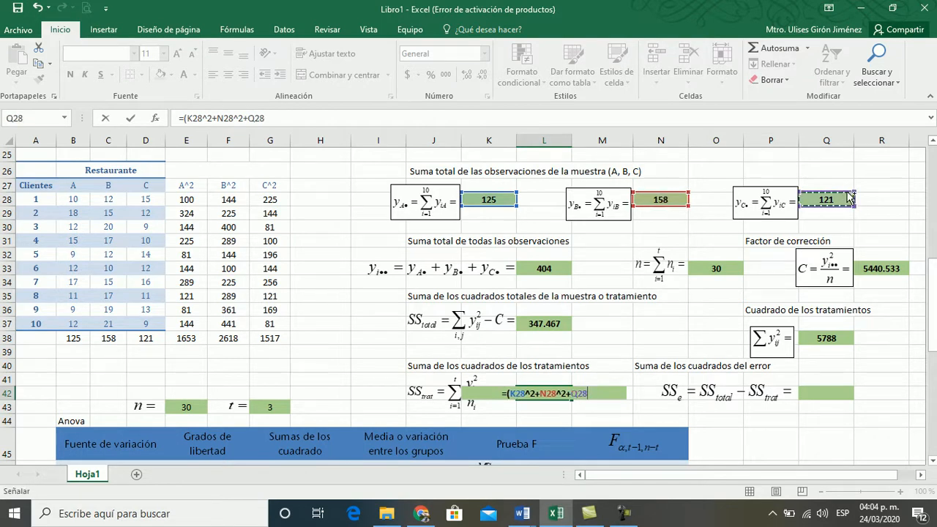
type("^2")
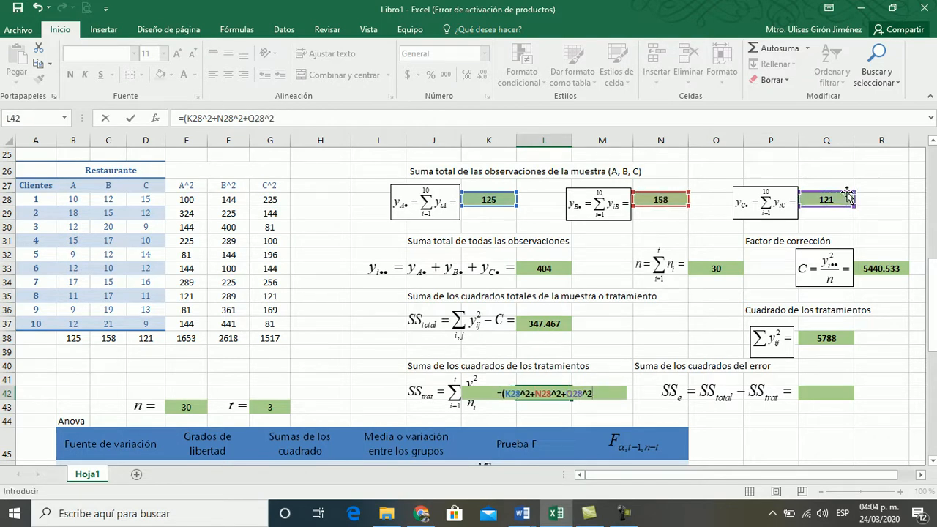
type(")")
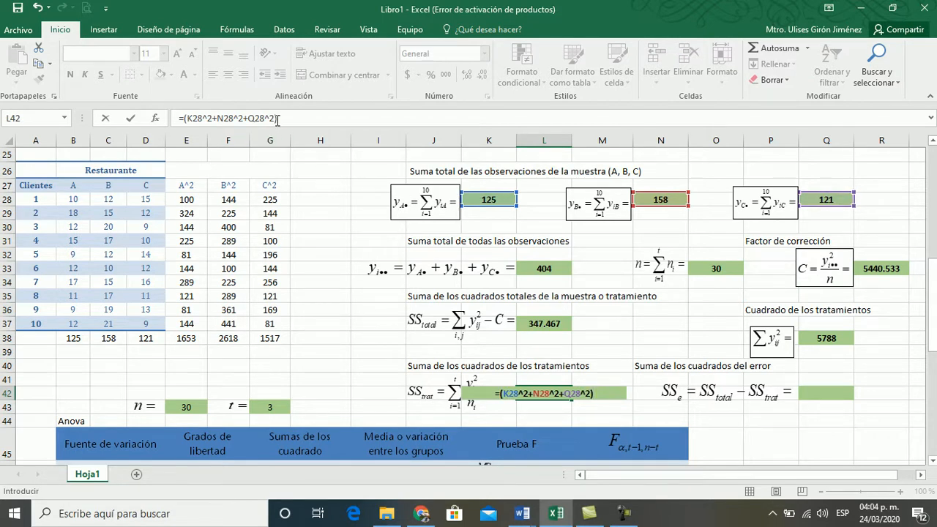
Step: Complete the L42 formula by dividing the squared totals by 10 and subtracting the correction factor: =((K28^2+N28^2+Q28^2)/10)-R33
left_click(183, 118)
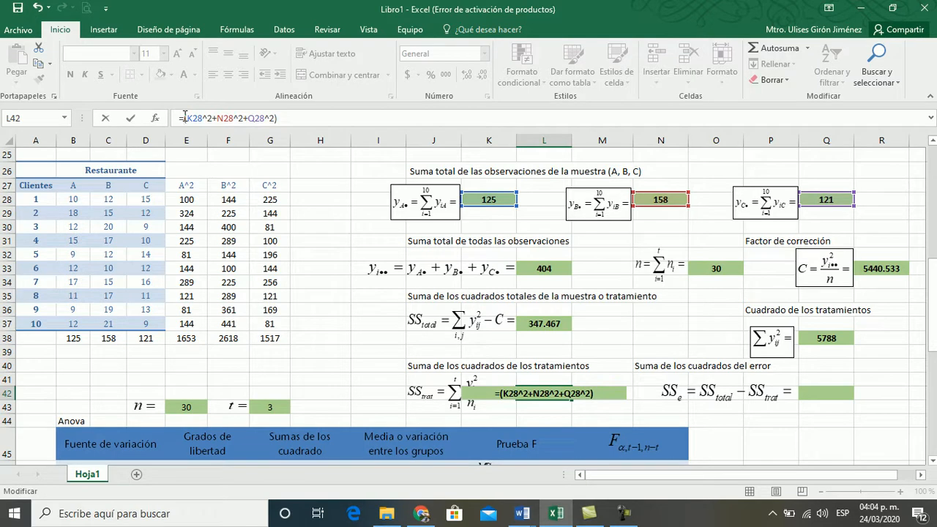
type("(")
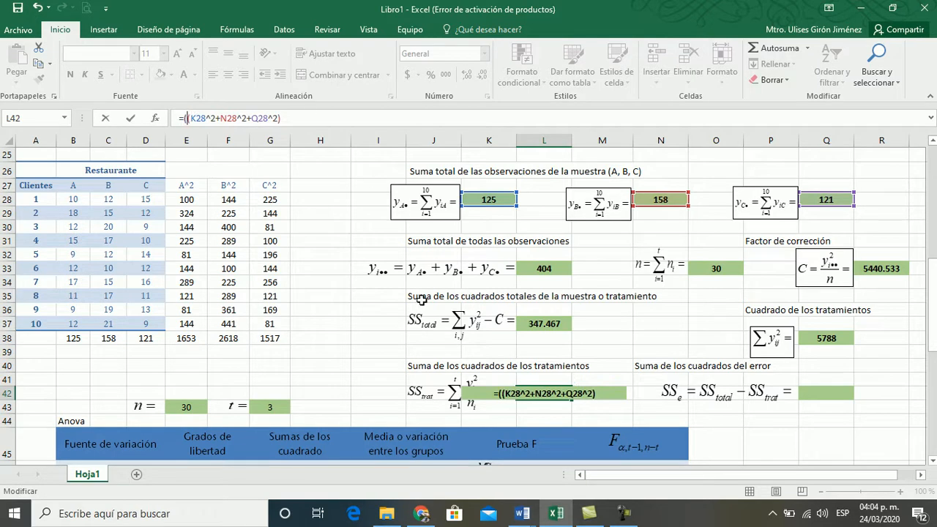
left_click(299, 113)
type("/")
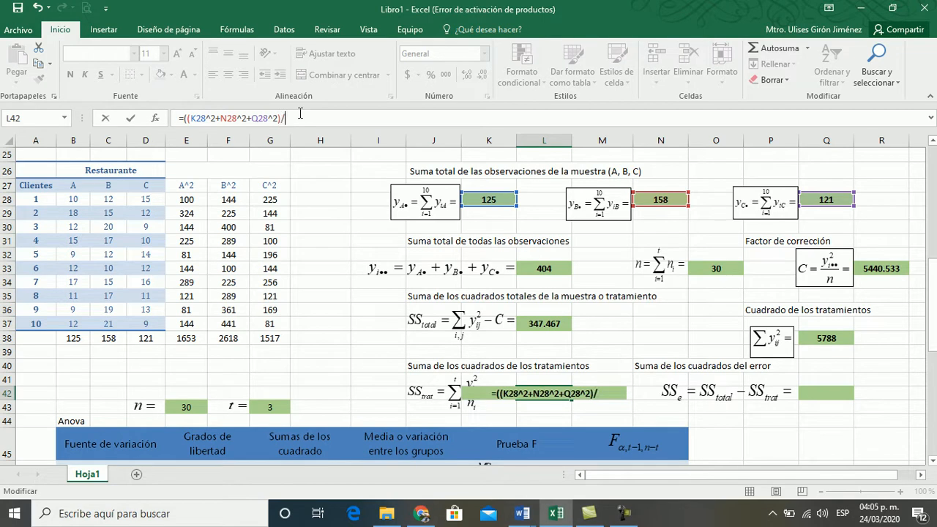
type("10")
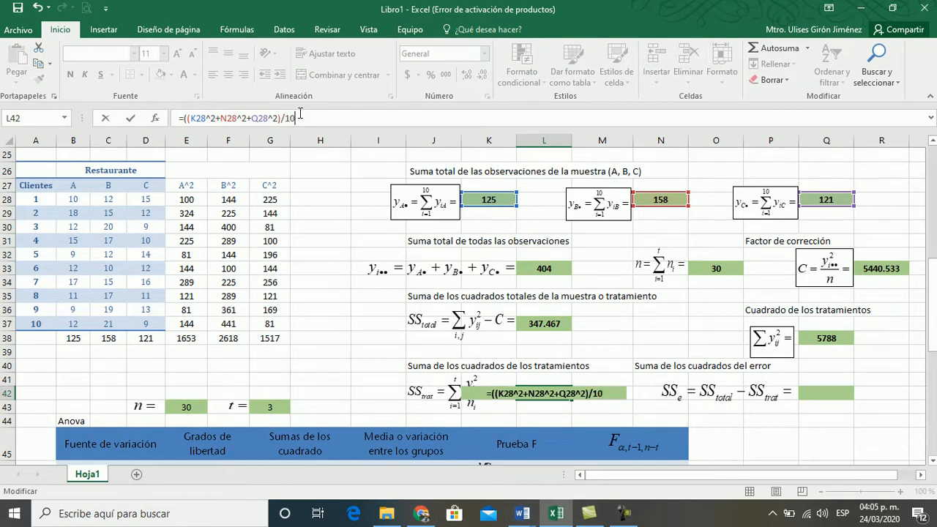
type(")")
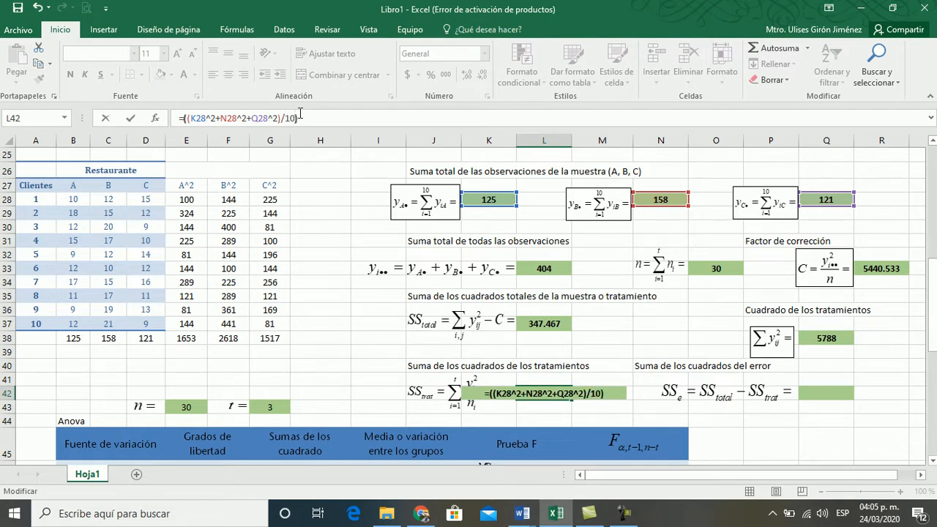
type("-")
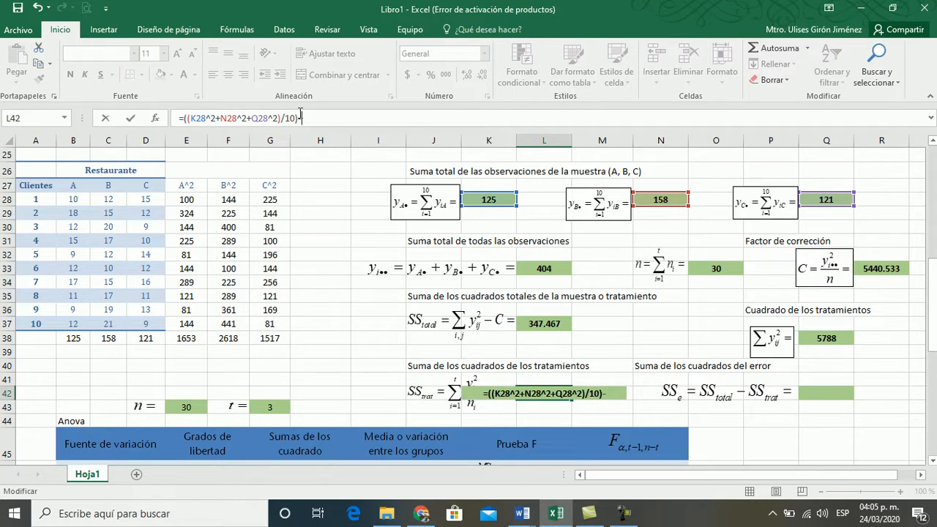
left_click(880, 268)
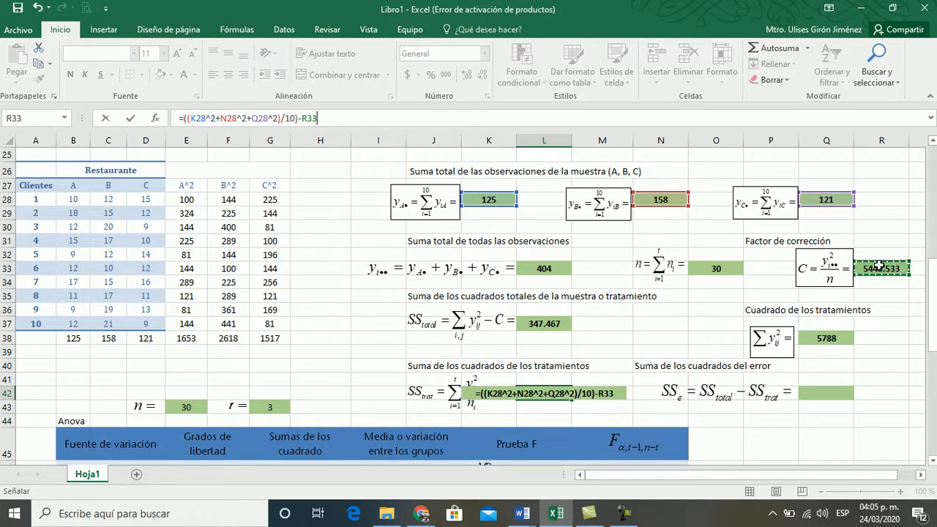
key("Return")
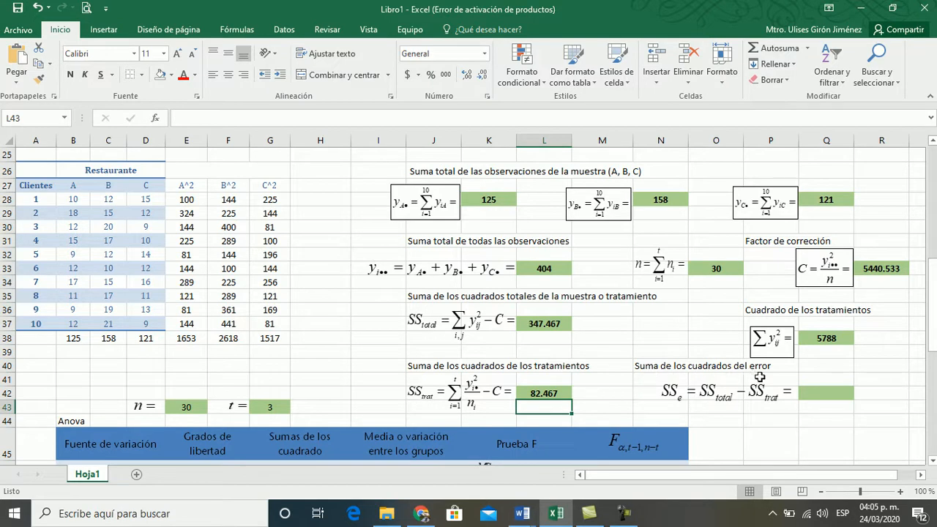
Step: Calculate the error sum of squares in Q42 with the formula =L37-L42
left_click(823, 393)
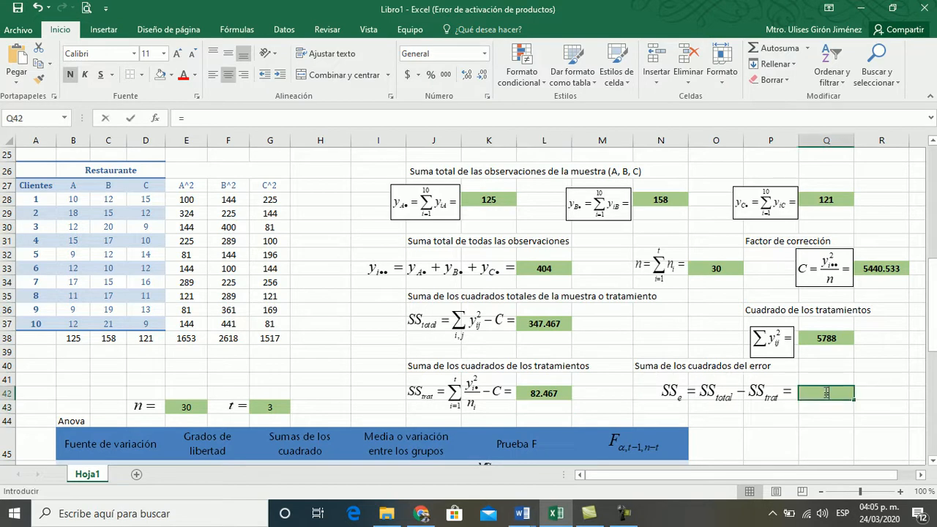
type("=")
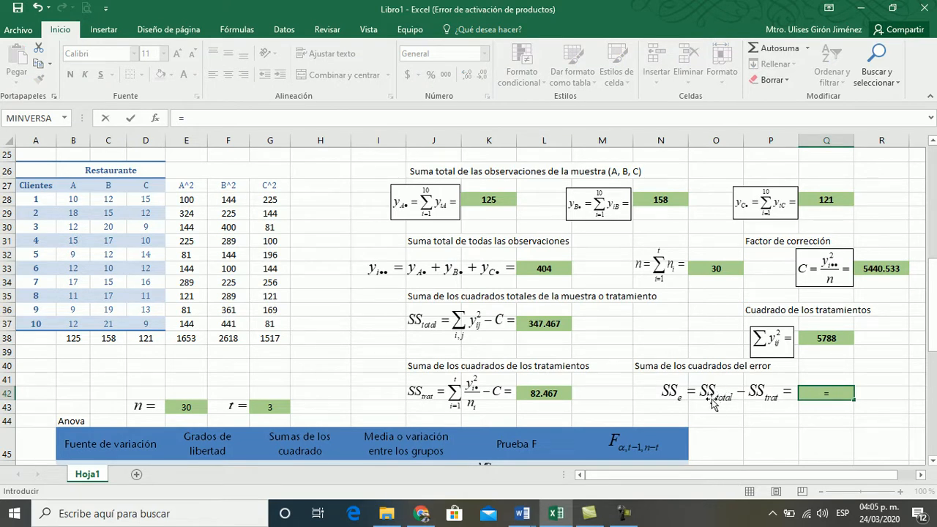
left_click(541, 327)
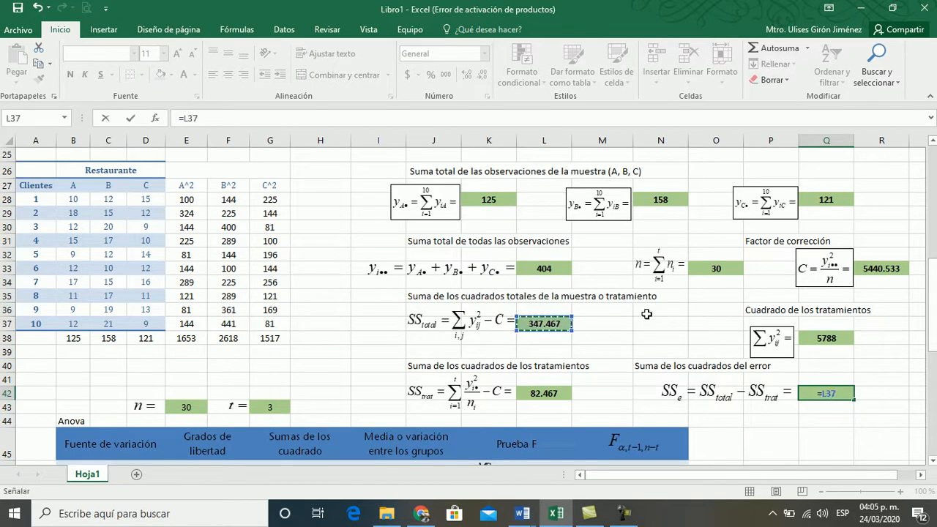
type("-")
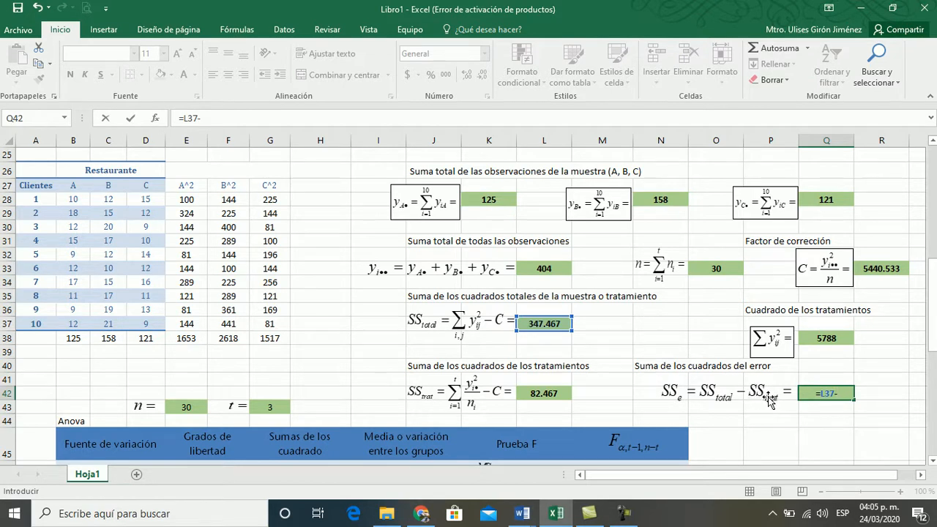
left_click(548, 393)
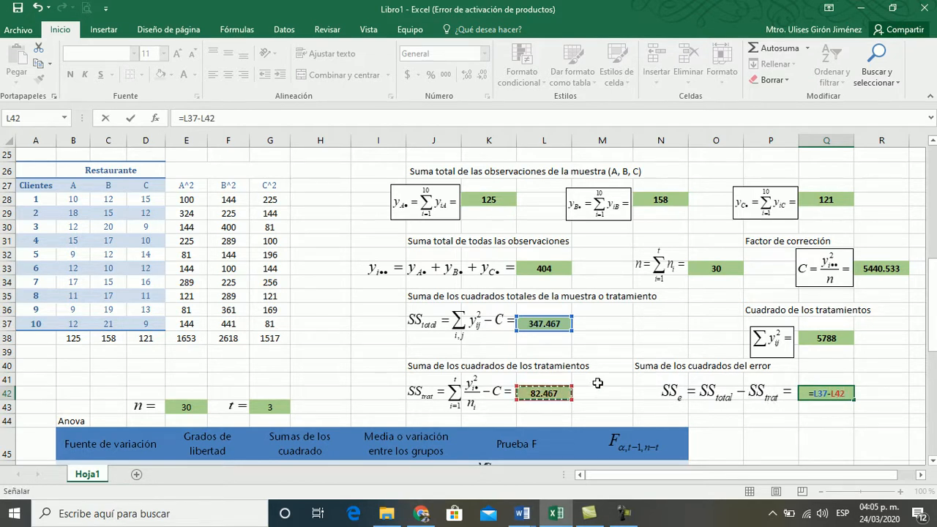
key("Return")
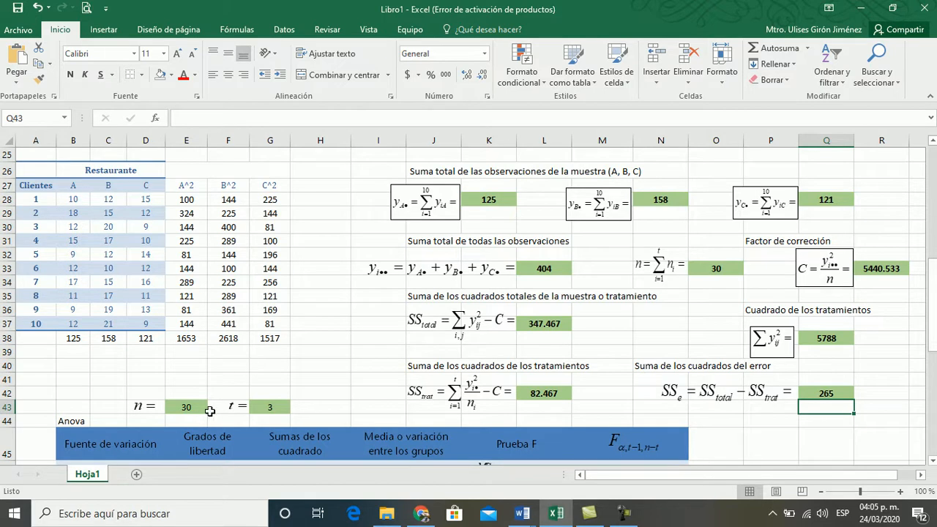
Step: Calculate the treatments' degrees of freedom in E46 of the Anova table with the formula =3-1
scroll(223, 375, "down", 1)
scroll(224, 374, "down", 1)
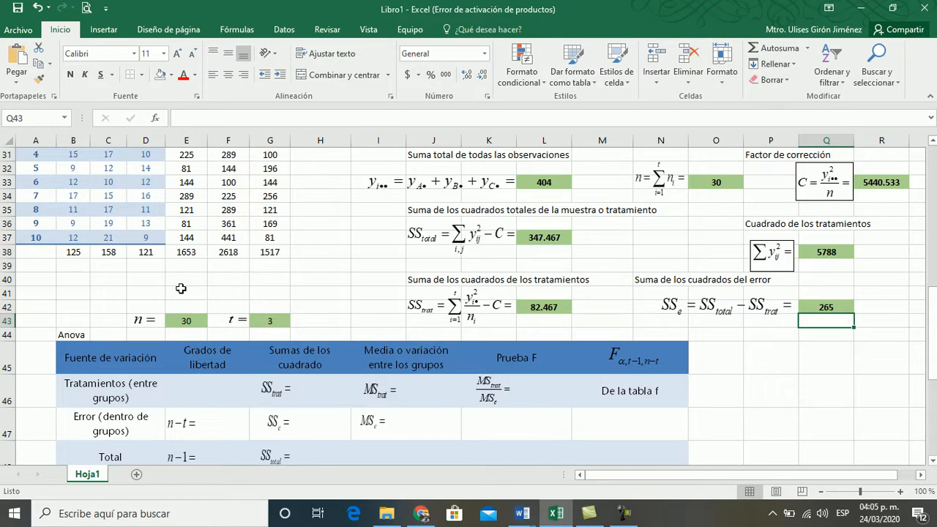
scroll(187, 281, "down", 1)
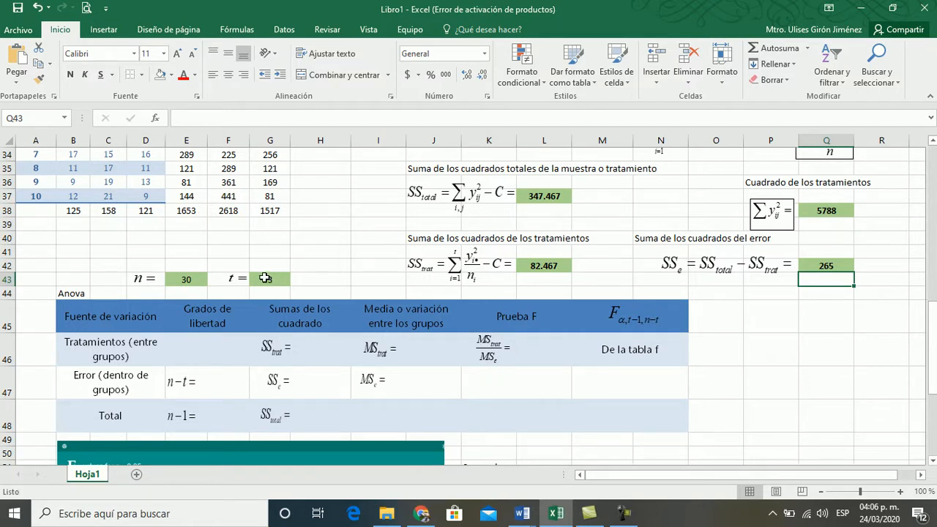
left_click(196, 351)
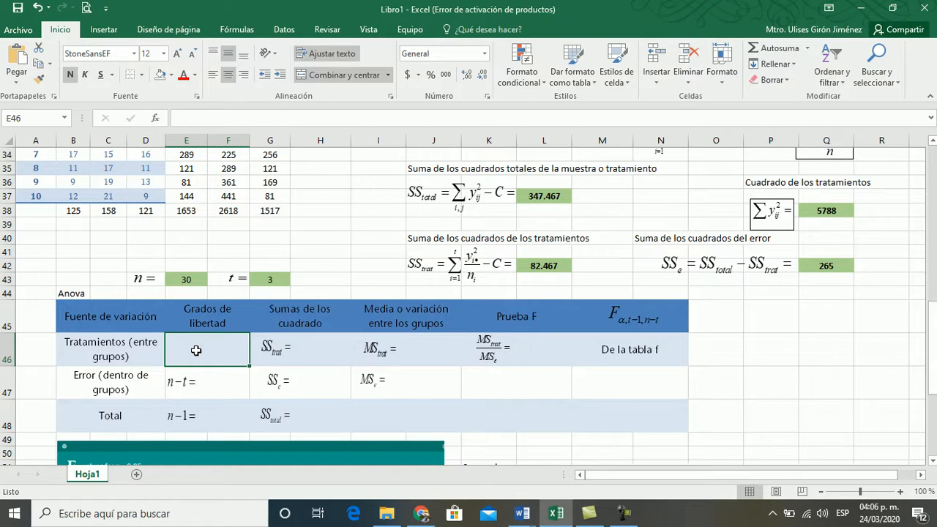
type("t-1")
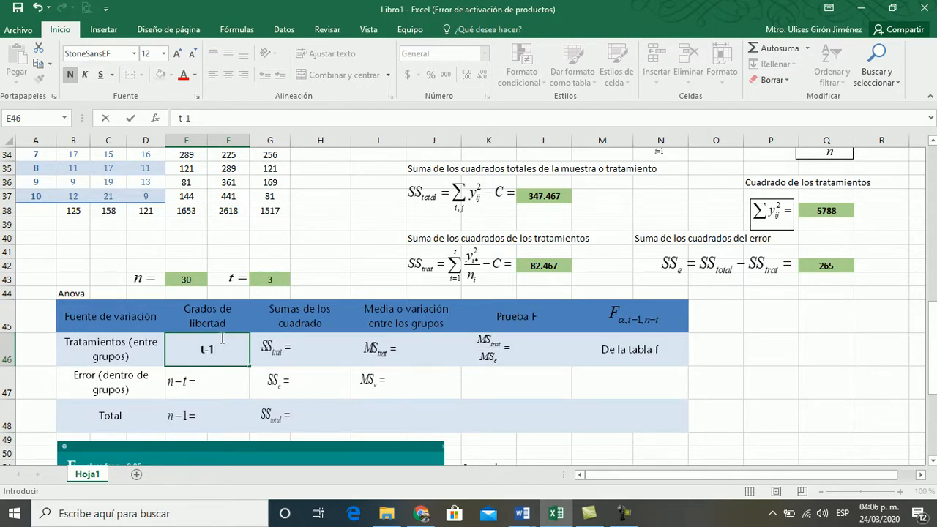
key("BackSpace")
type("=")
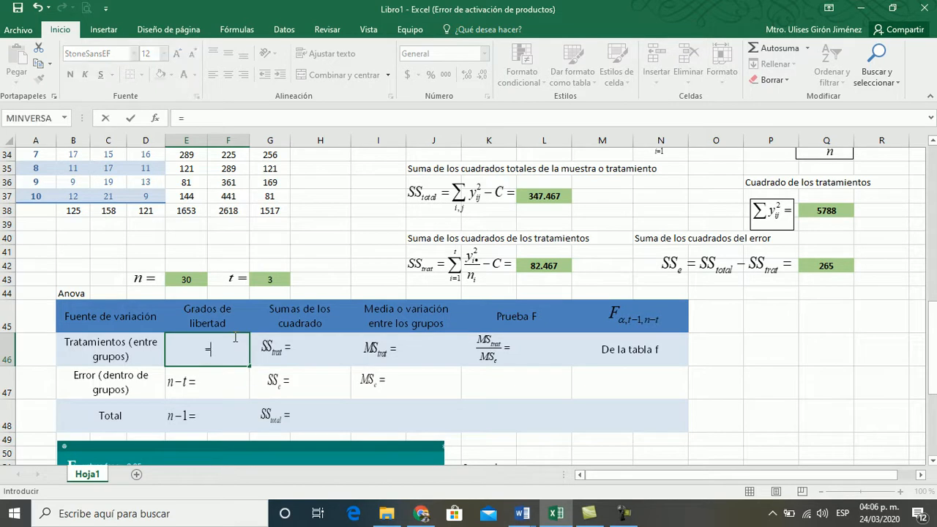
type("3-1")
key("Return")
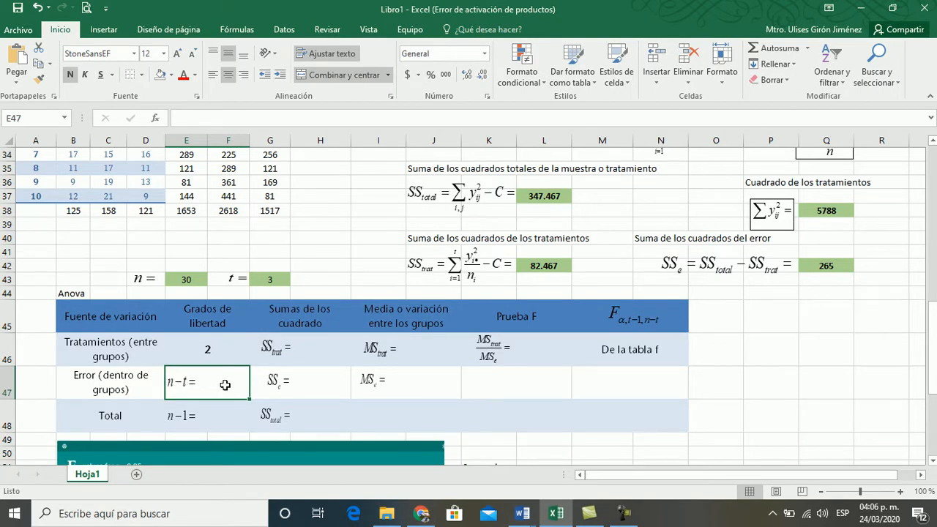
Step: Calculate the error degrees of freedom in E47 by subtracting t from n with the formula =E43-G43
type("=")
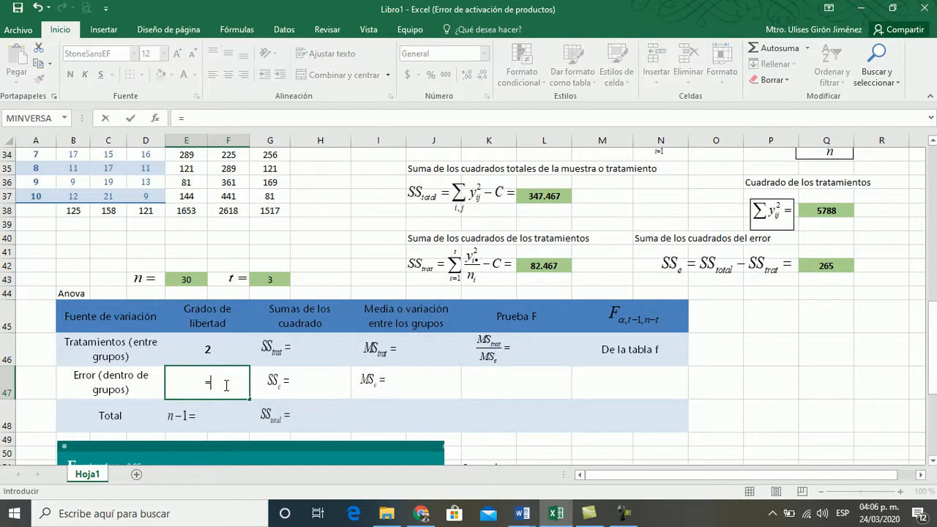
left_click(182, 279)
type("-")
left_click(278, 279)
key("Return")
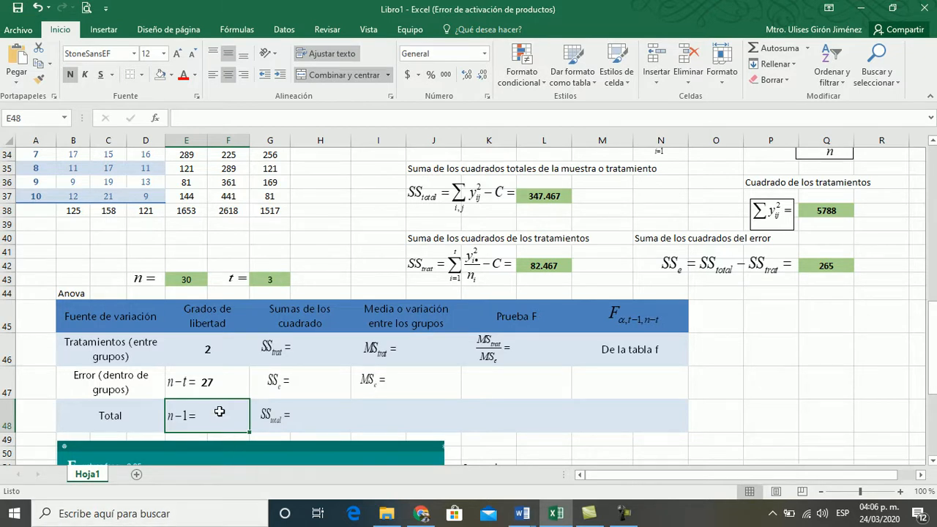
Step: Calculate the total degrees of freedom in E48 with the formula =E43-1
type("=")
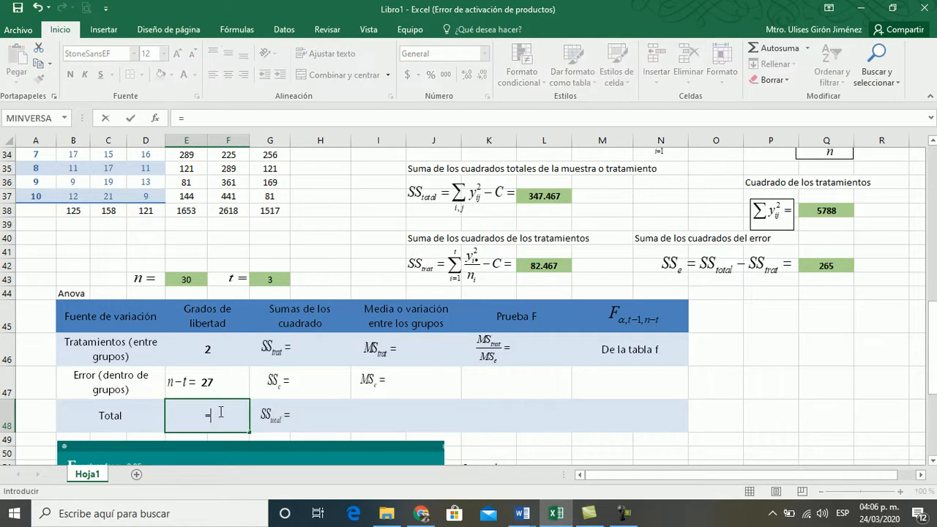
left_click(187, 280)
type("-1")
key("Return")
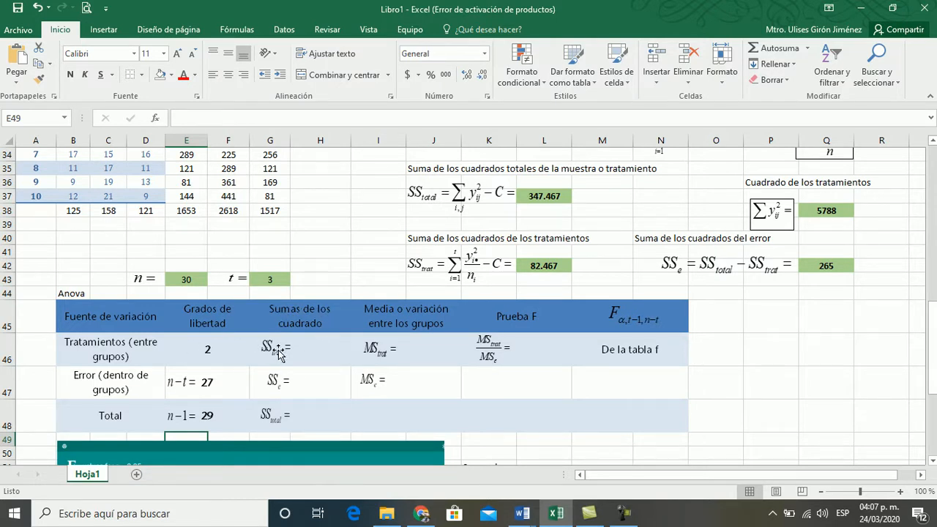
Step: Fill in the treatment and error sums of squares in G46 and G47 of the Anova table with =L42 and =Q42
left_click(325, 345)
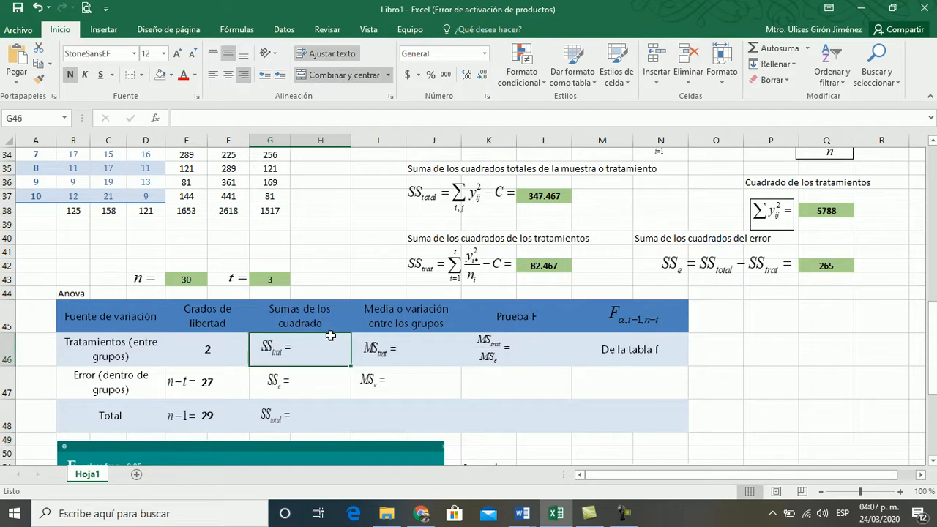
type("=")
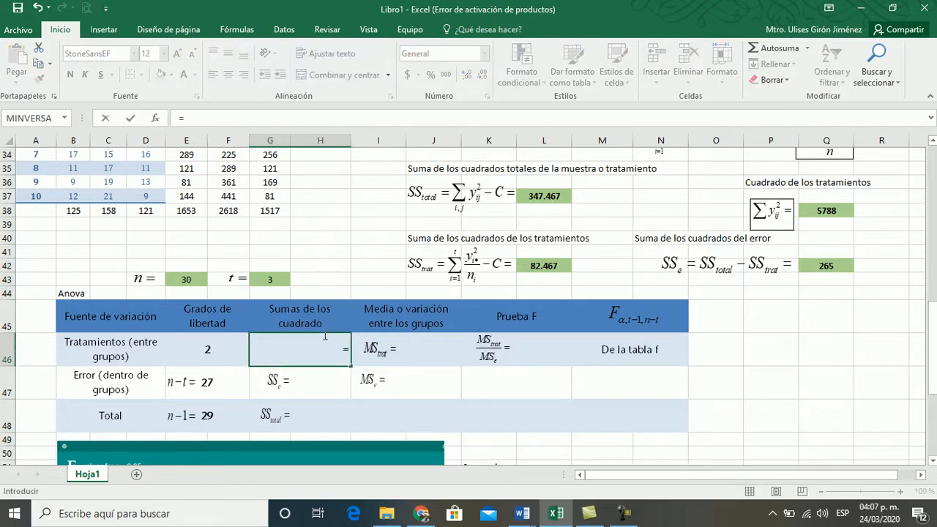
left_click(567, 266)
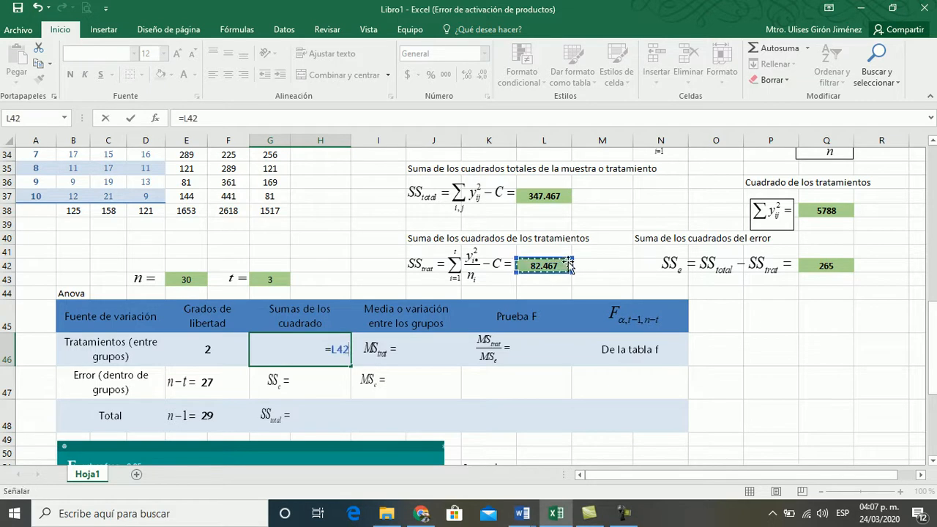
key("Return")
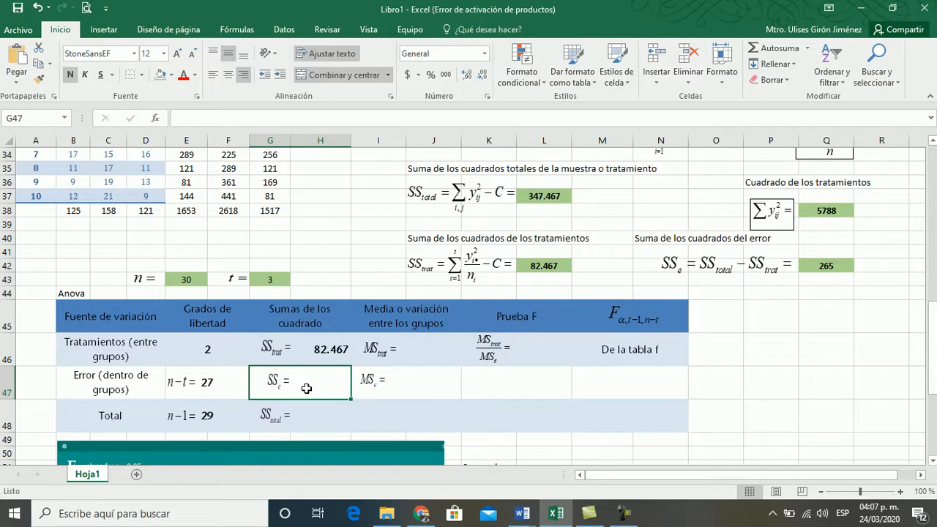
type("=")
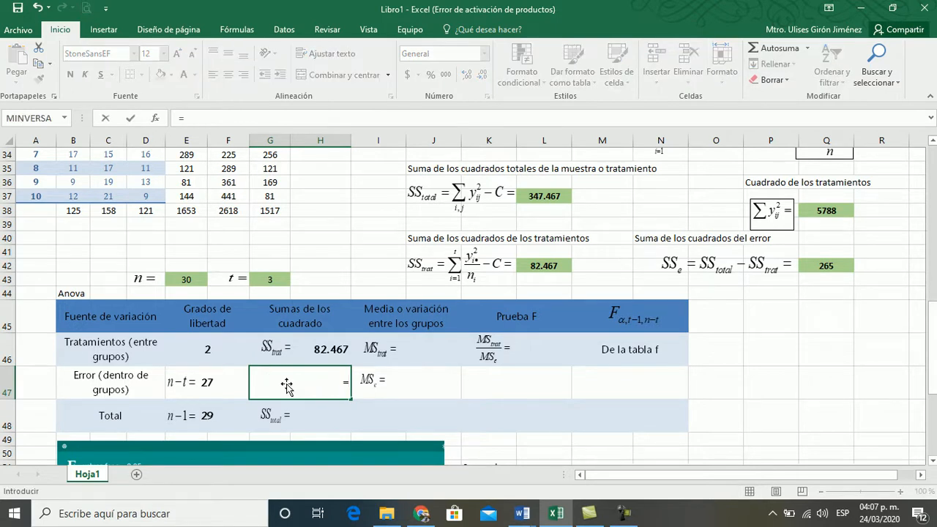
left_click(826, 264)
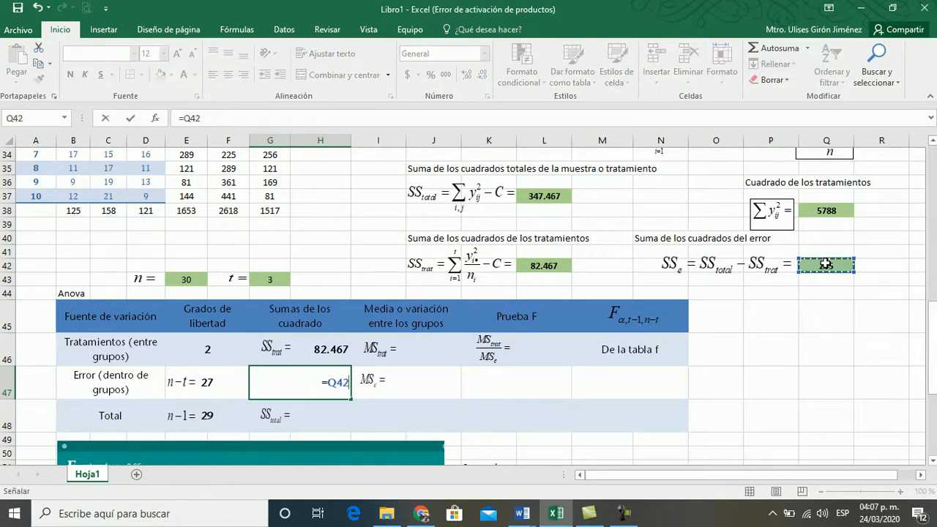
key("Return")
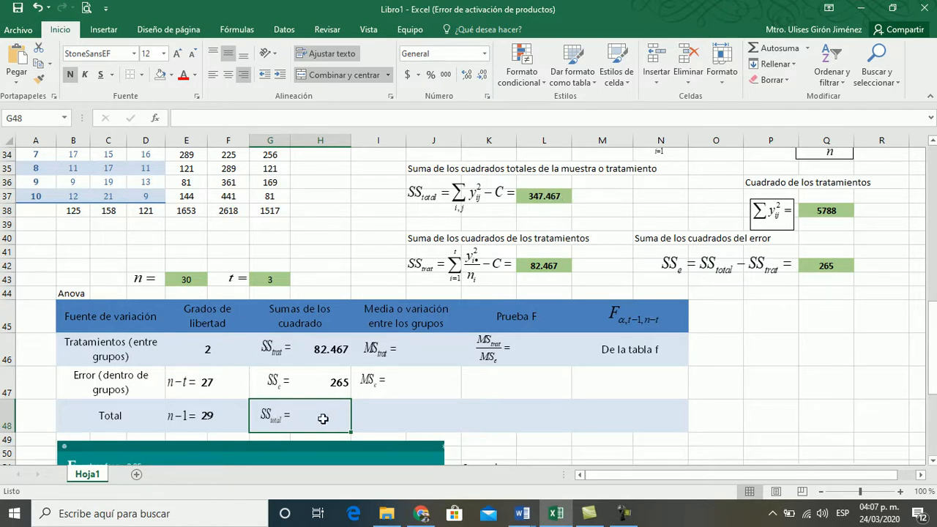
Step: Calculate the total sum of squares in G48 of the Anova table with the formula =G46+G47
type("=")
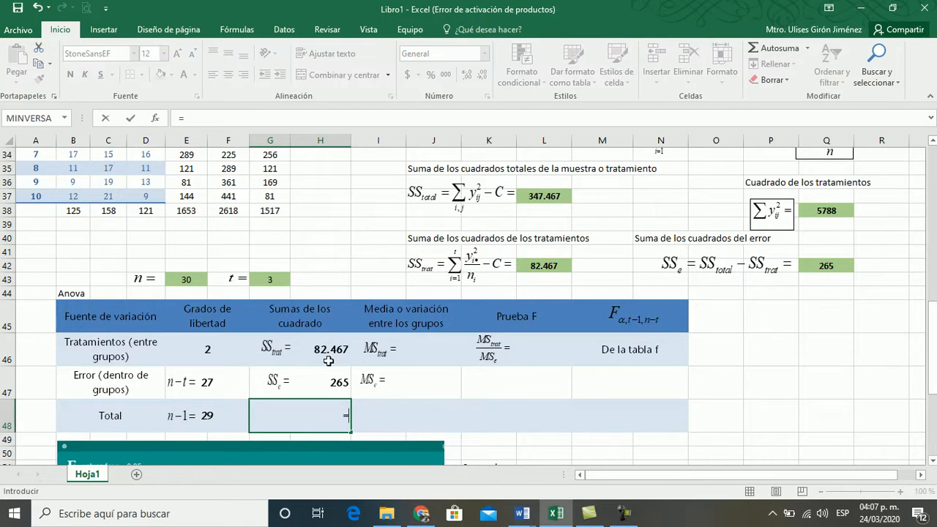
left_click(328, 350)
type("+")
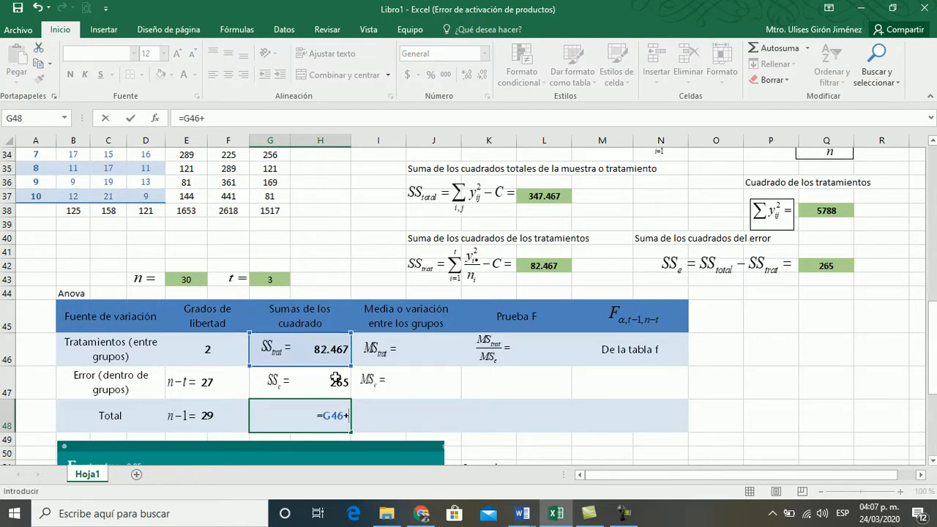
left_click(335, 379)
key("Return")
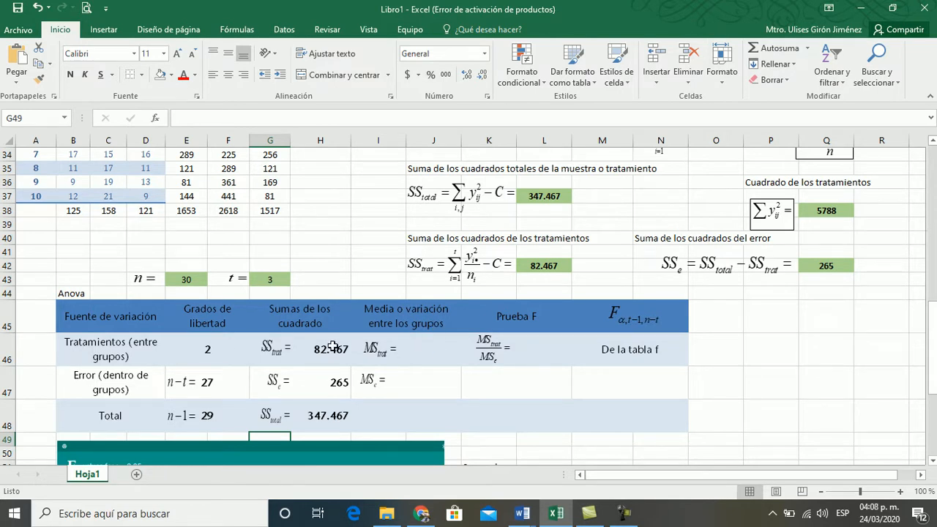
Step: Calculate the treatments' mean square in I46 by dividing its sum of squares by its degrees of freedom, =G46/E46
left_click(432, 348)
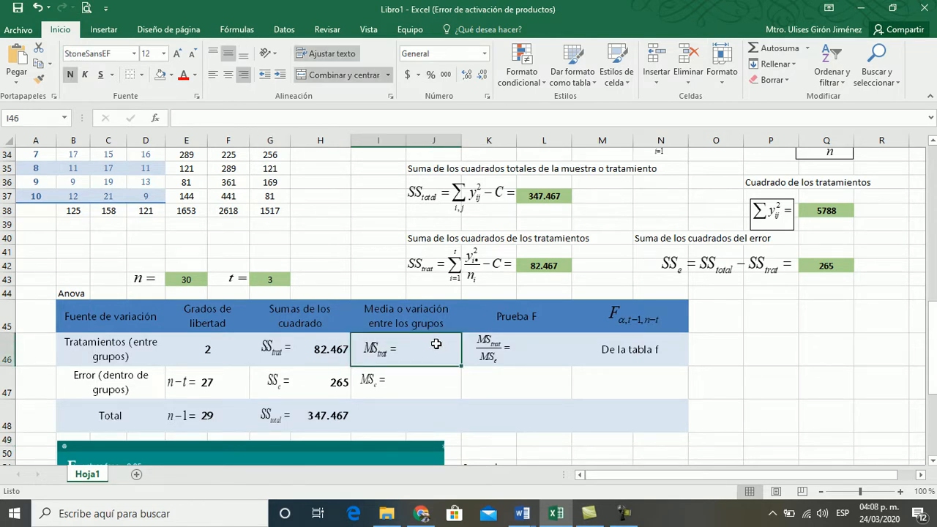
type("=")
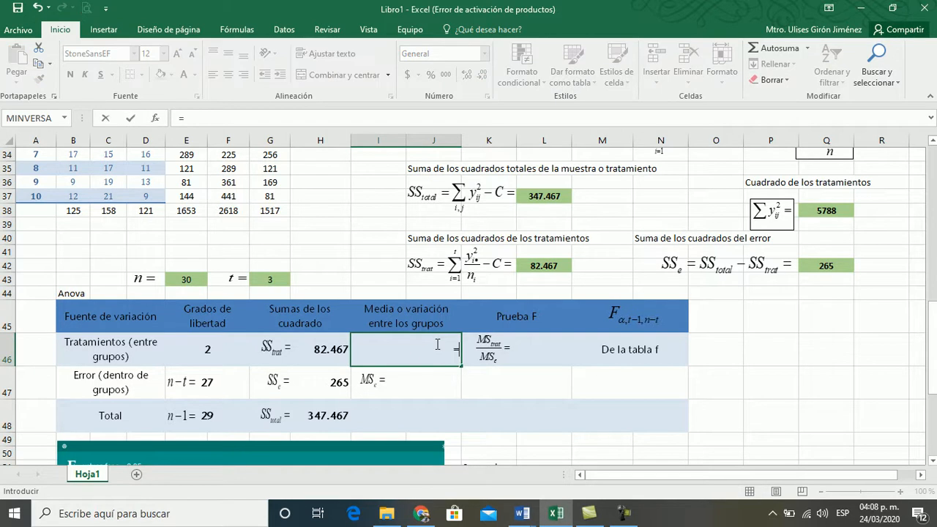
left_click(322, 352)
type("/")
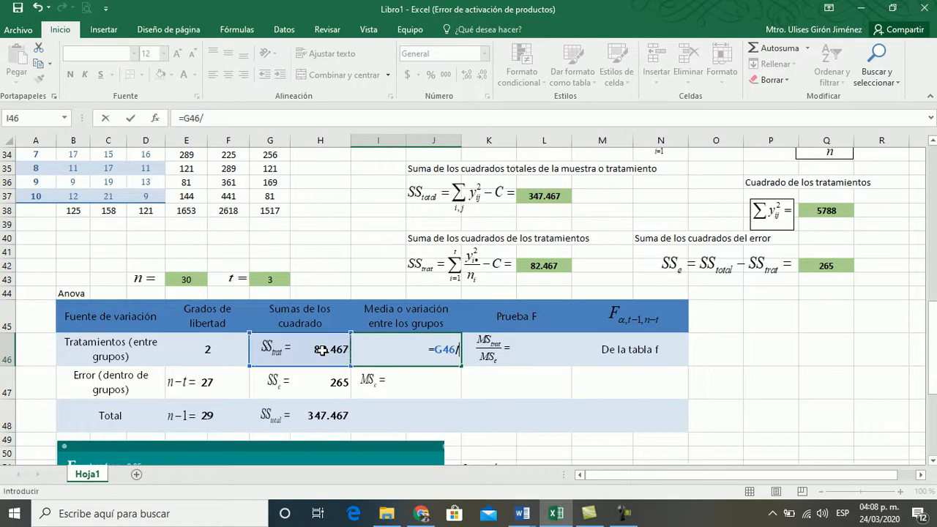
left_click(224, 350)
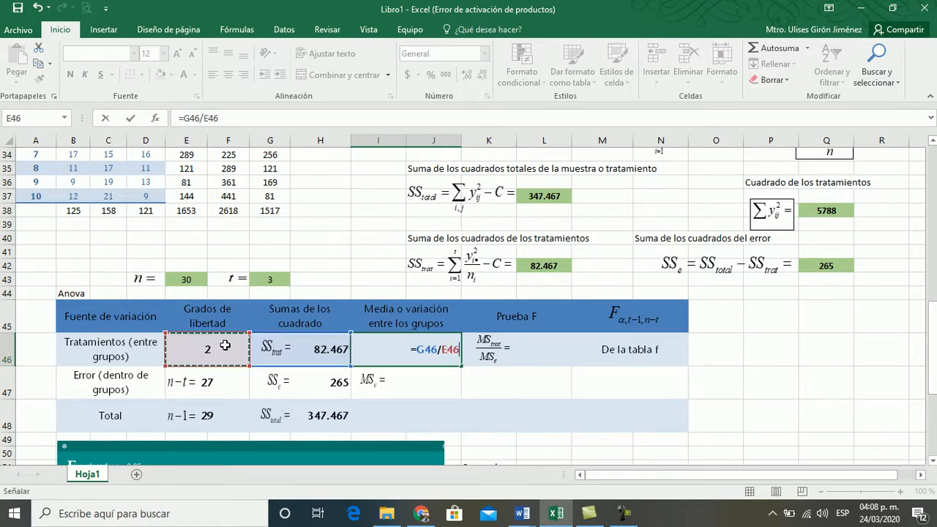
key("Return")
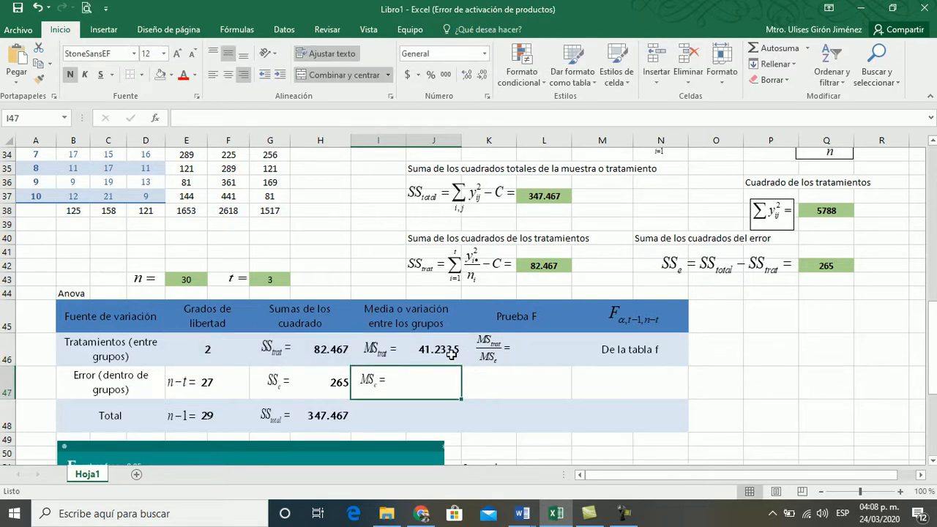
Step: Round the treatments' mean square in I46 to three decimals by wrapping its formula as =REDONDEAR((G46/E46),3)
left_click(435, 352)
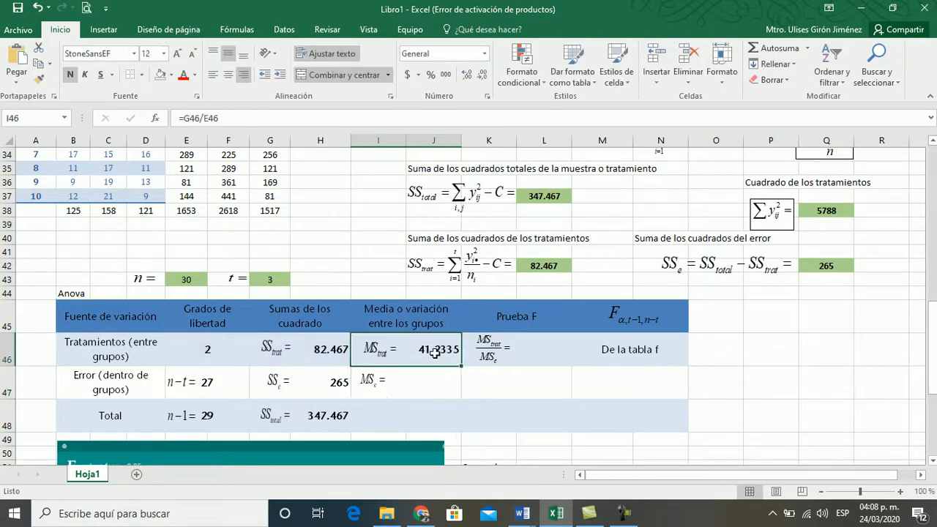
left_click(185, 120)
type("r")
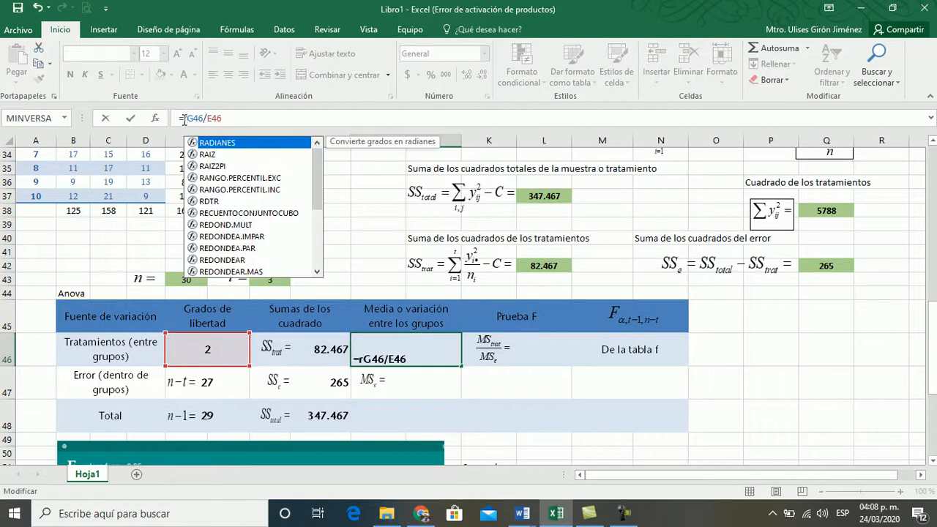
type("e")
type("dondear")
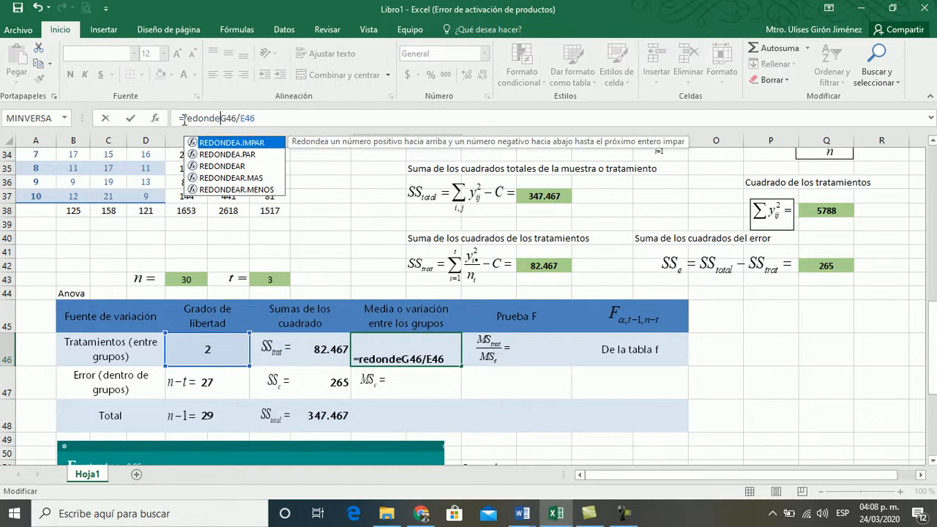
type("((")
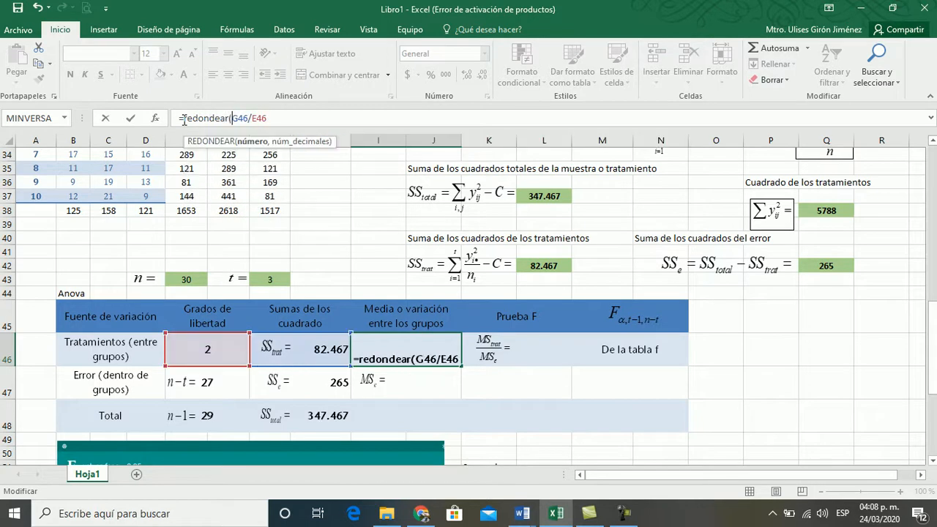
key("End")
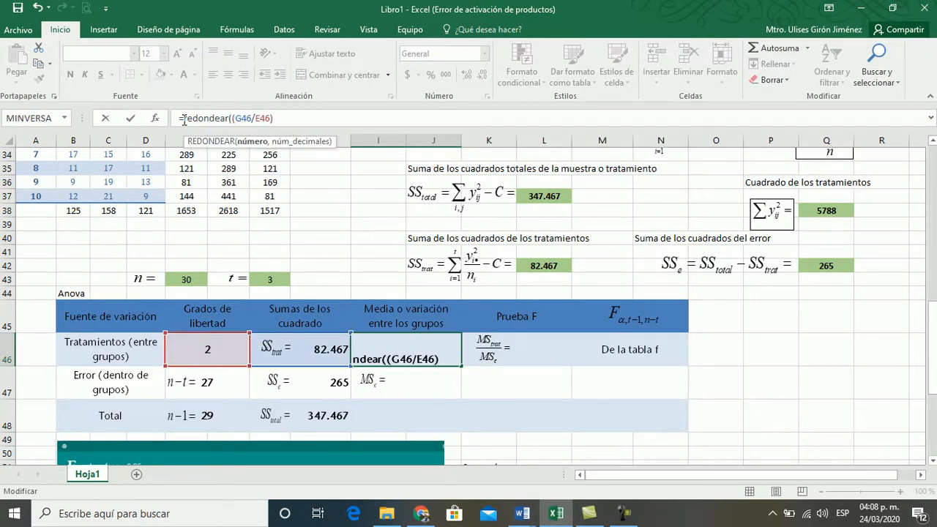
type("),3")
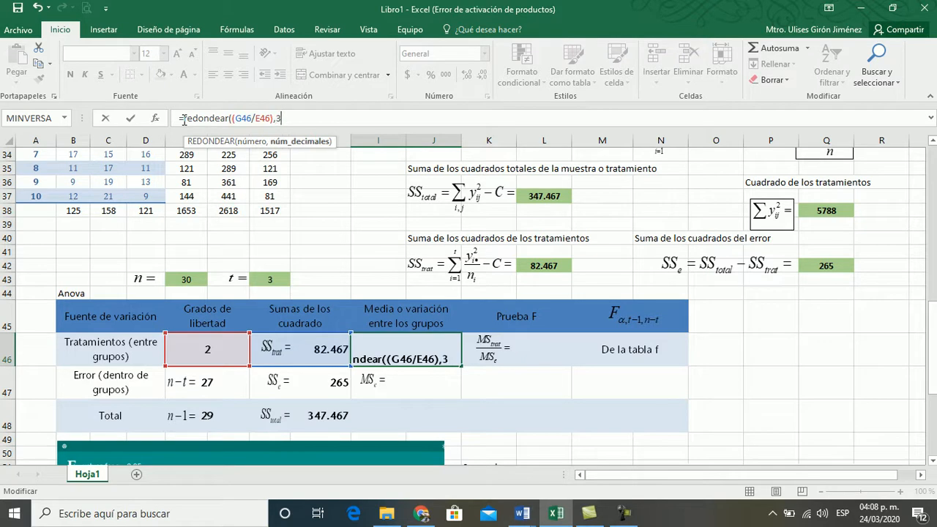
key("Return")
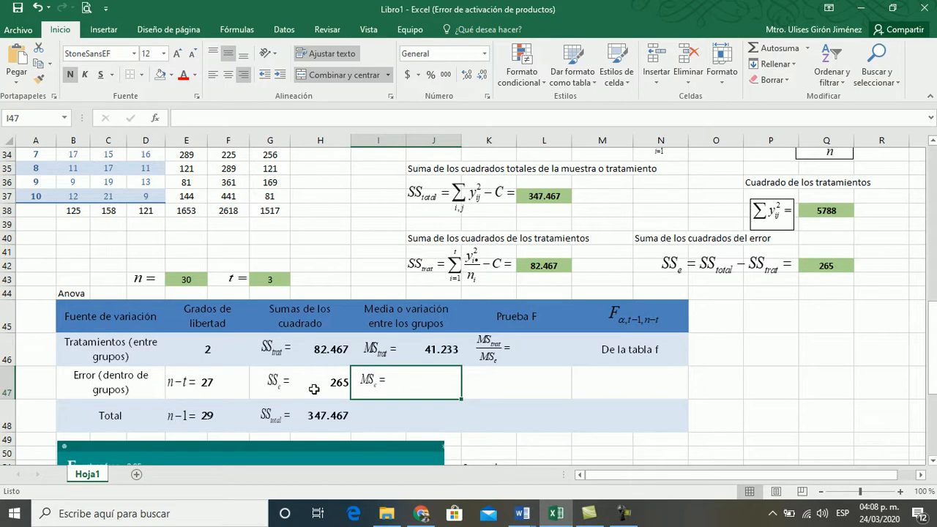
Step: Calculate the error mean square in I47 by dividing its sum of squares by its degrees of freedom, =G47/E47
type("=")
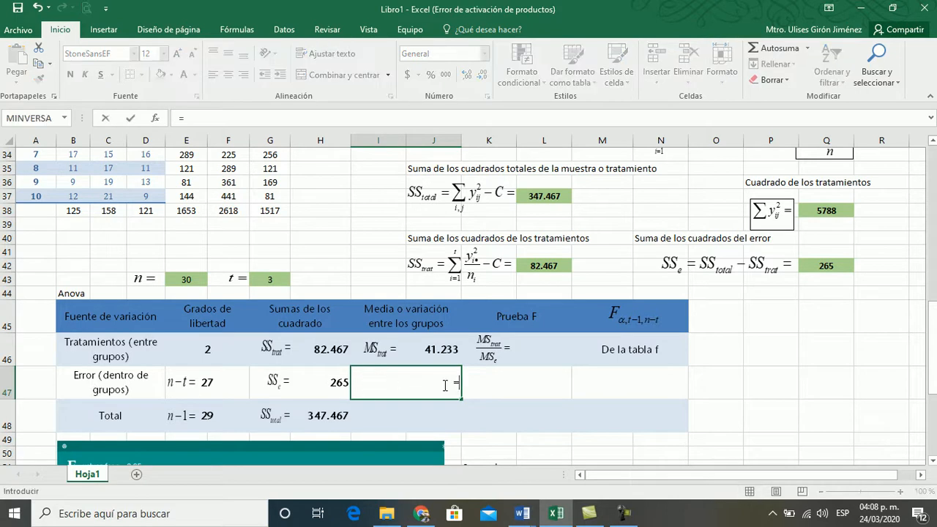
left_click(333, 382)
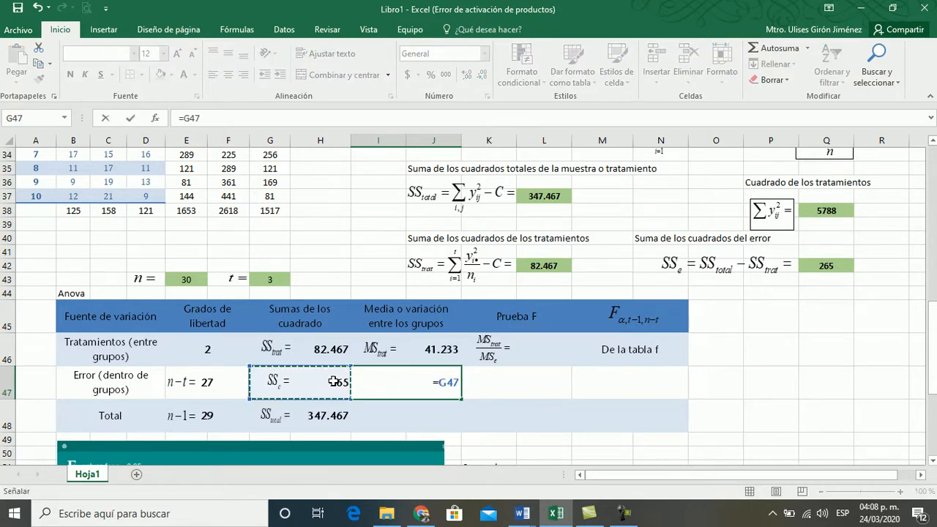
type("/")
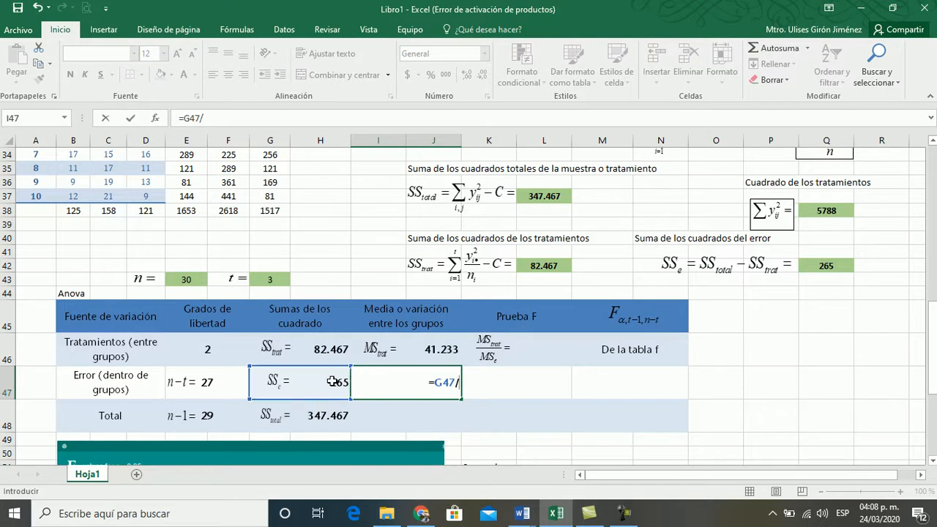
left_click(224, 385)
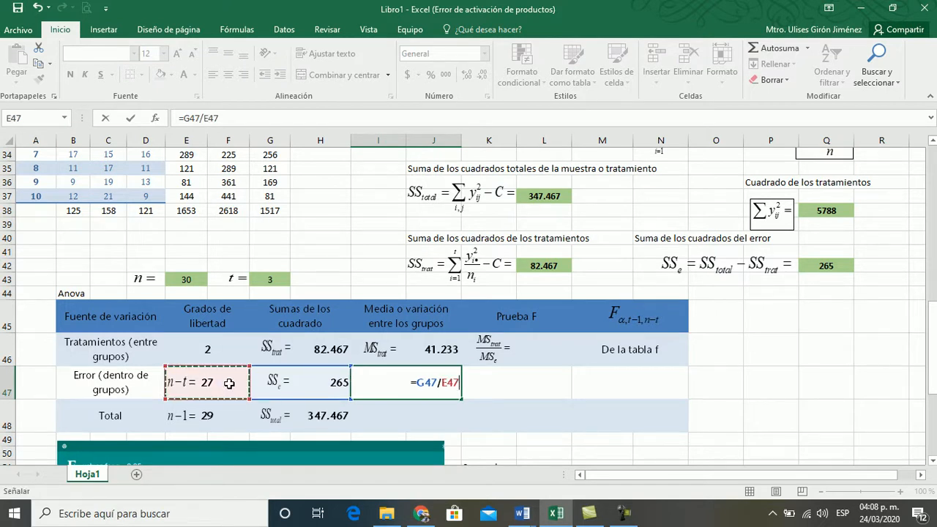
key("Return")
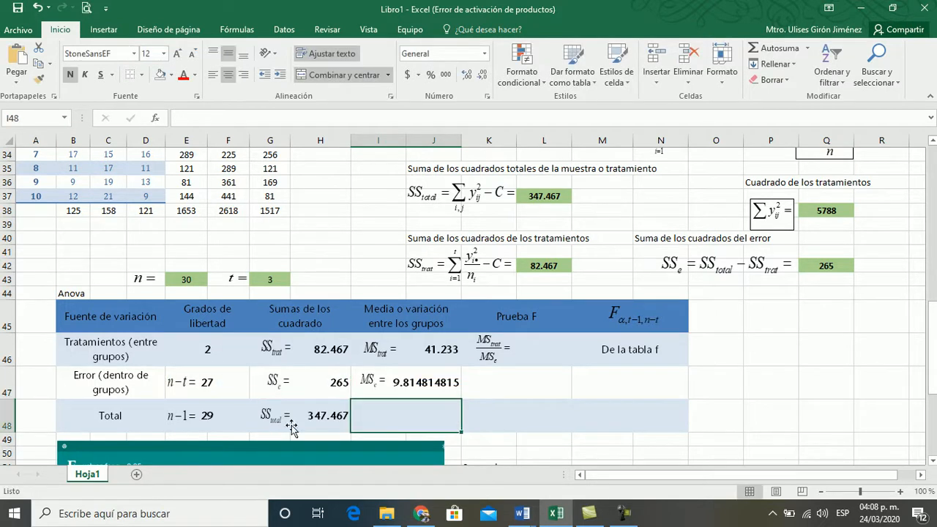
Step: Round the error mean square in I47 to three decimals by wrapping its formula as =REDONDEAR((G47/E47),3)
left_click(414, 381)
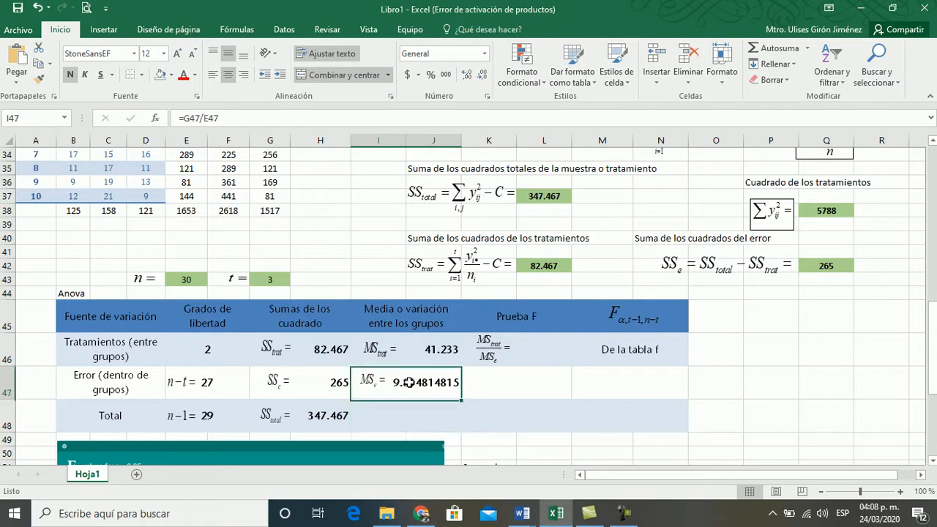
left_click(184, 117)
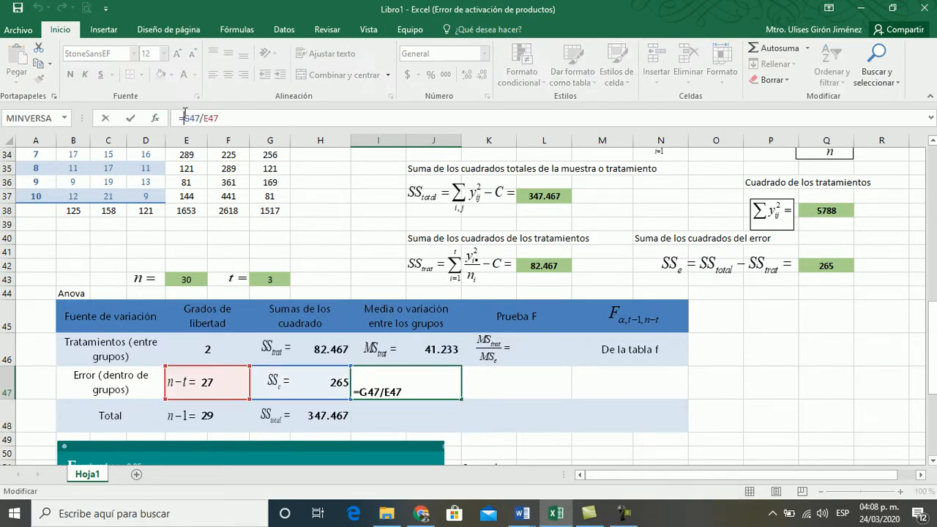
type("redondear")
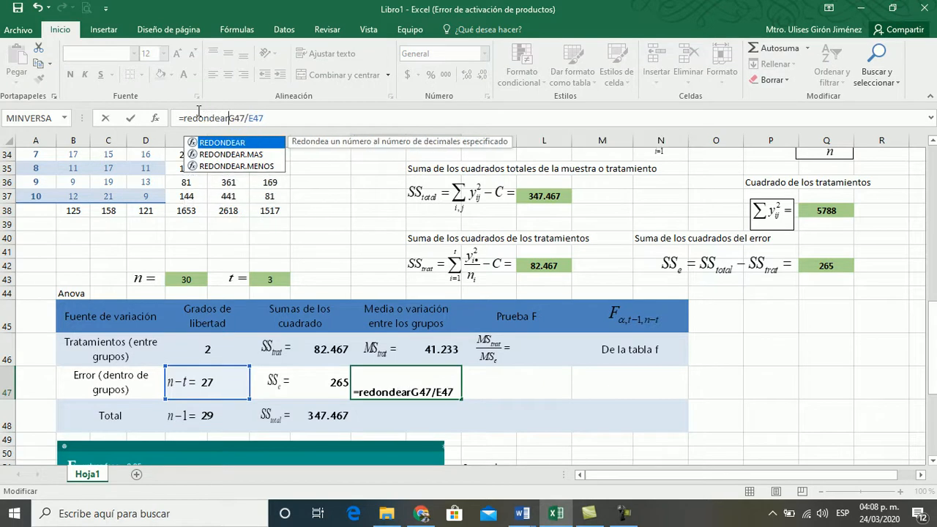
type("((")
key("End")
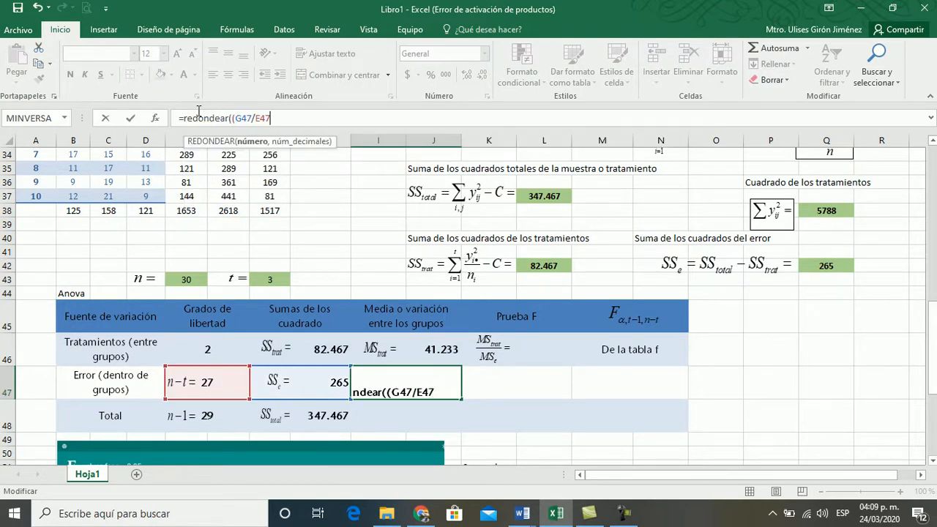
type("),3")
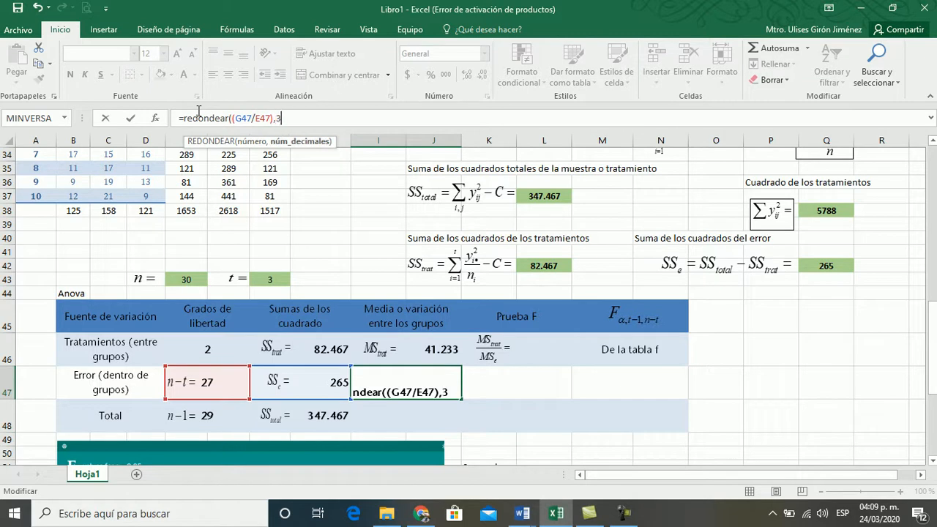
key("Return")
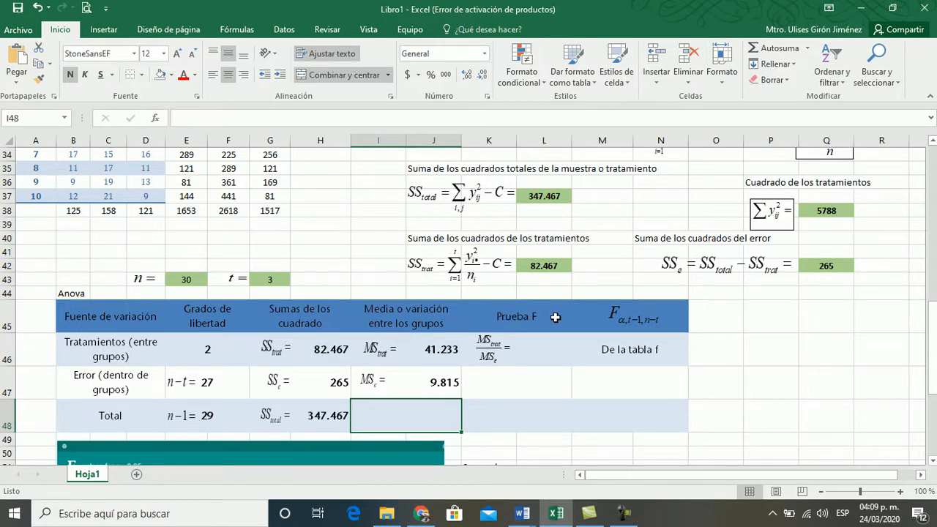
Step: Calculate the F test statistic in K46 by dividing the treatments' mean square by the error mean square, =I46/I47
left_click(557, 345)
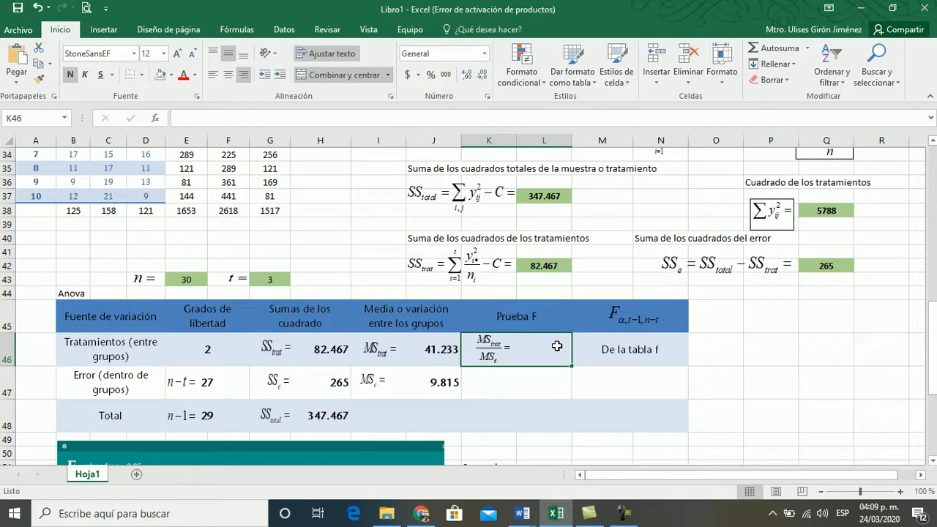
type("=")
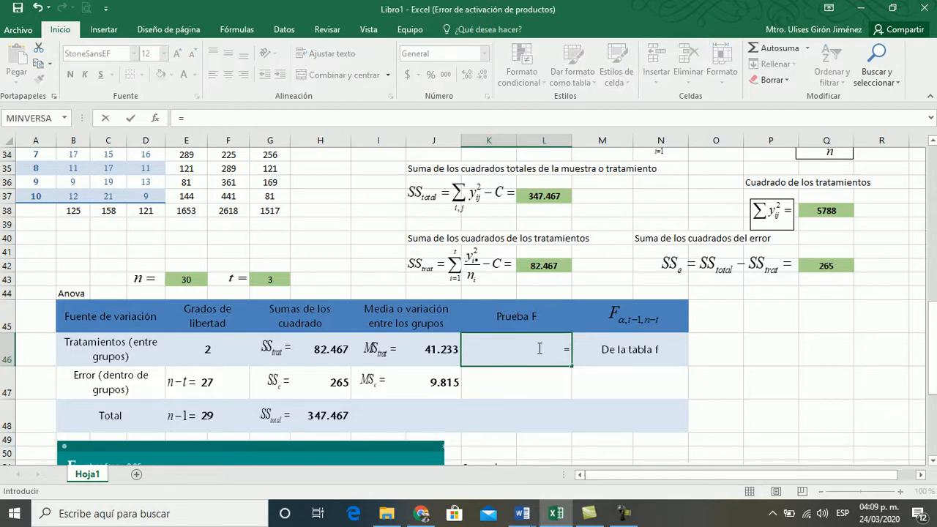
left_click(421, 349)
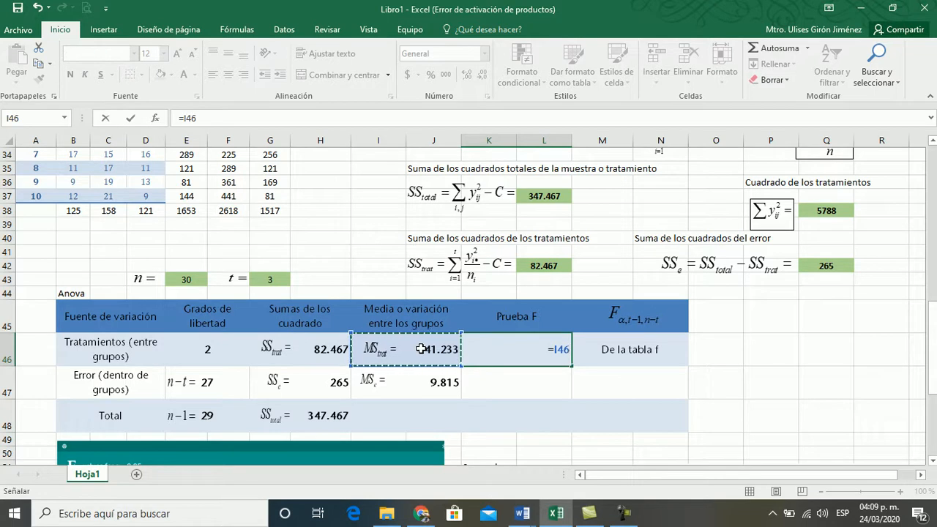
type("/")
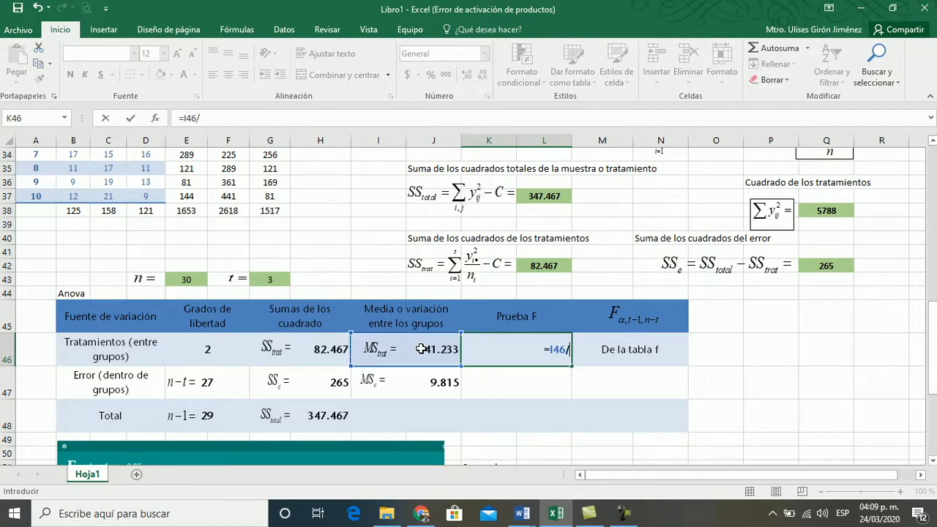
left_click(434, 387)
key("Return")
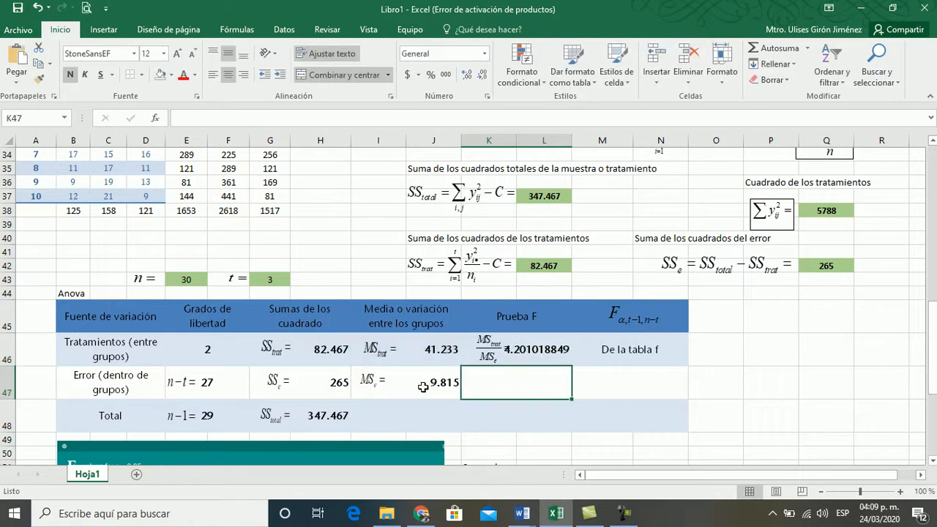
Step: Round the F statistic in K46 to three decimals by wrapping its formula as =REDONDEAR((I46/I47),3)
left_click(534, 348)
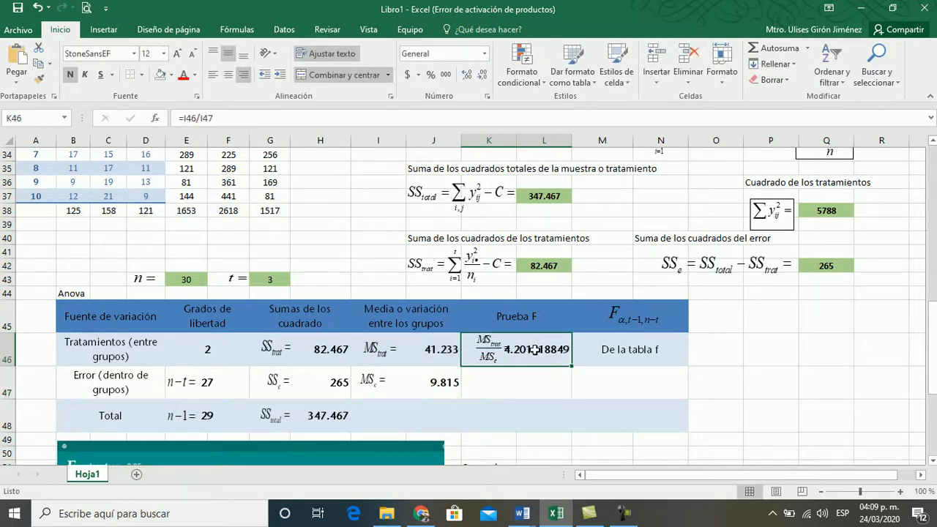
left_click(184, 117)
type("red")
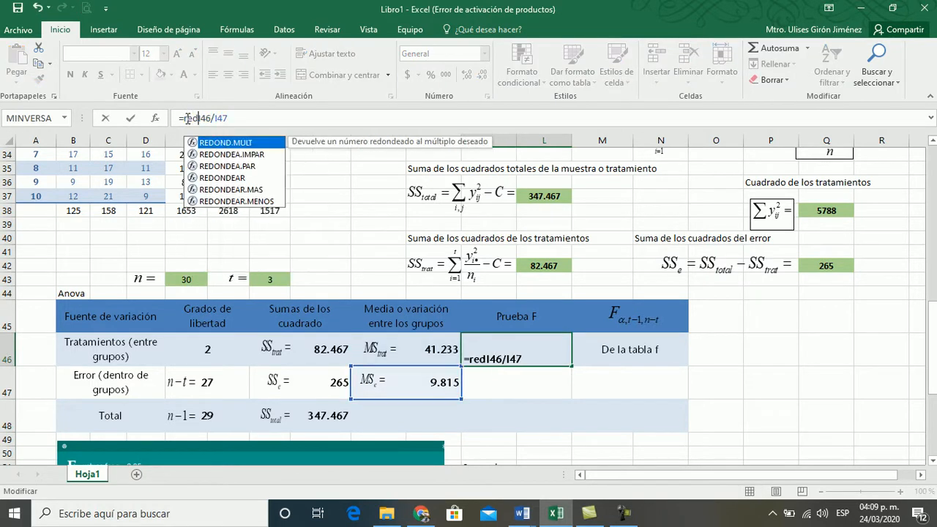
type("ondea")
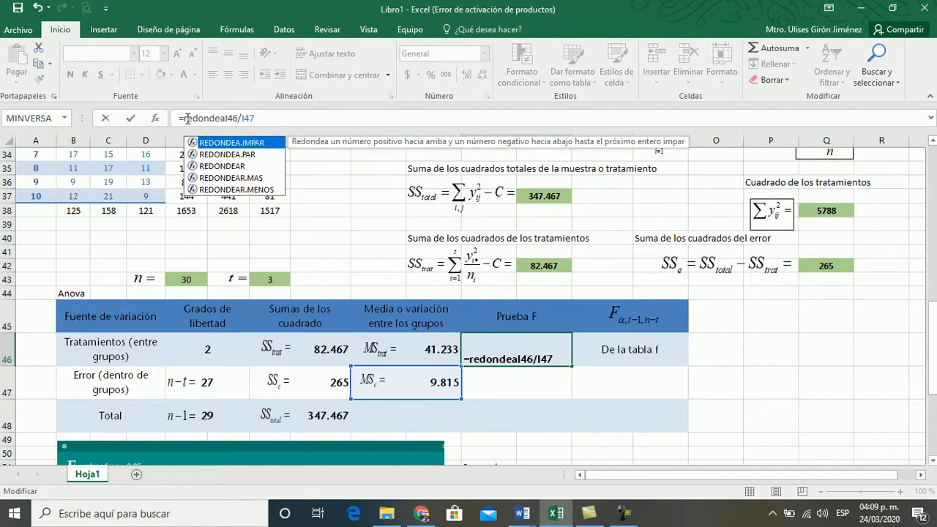
type("r((")
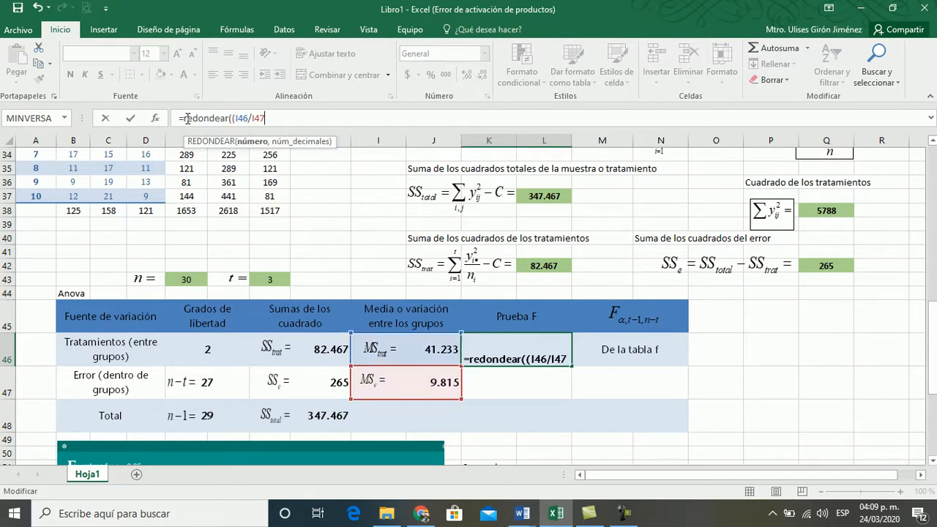
type(",")
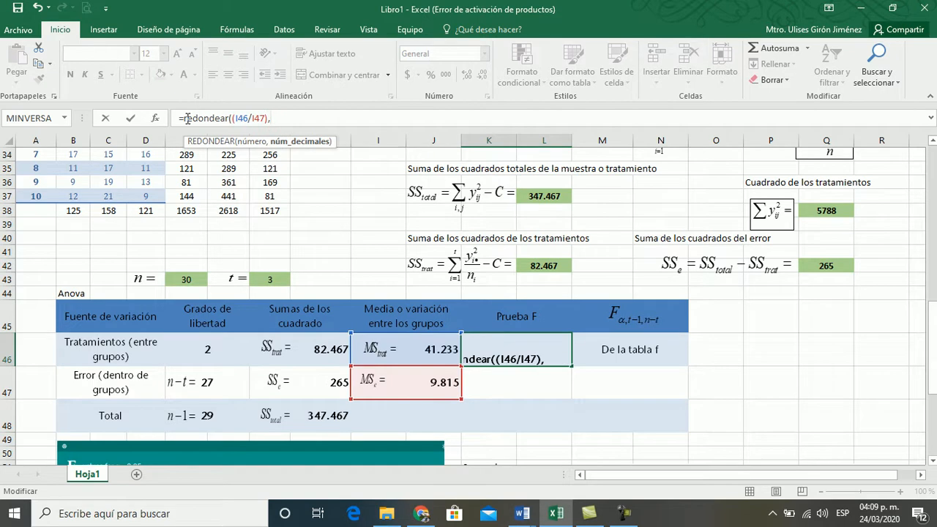
type("3)")
key("Return")
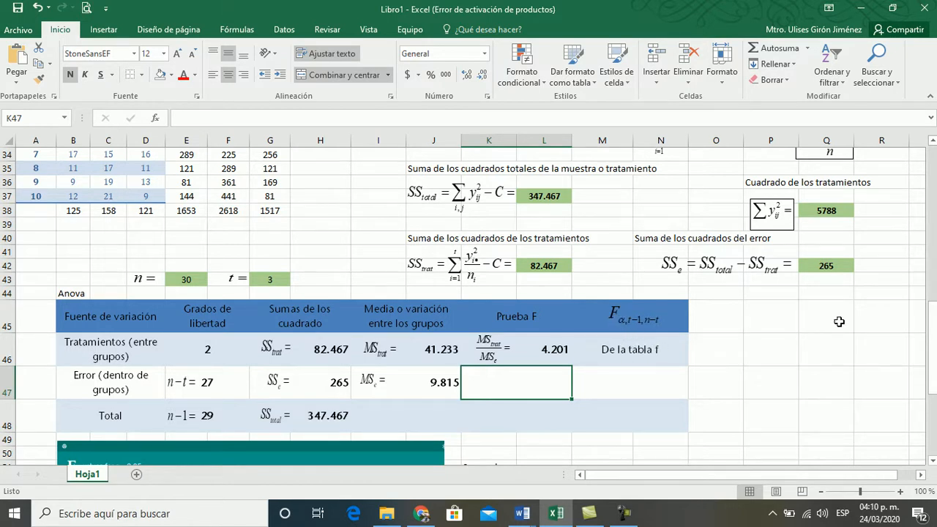
Step: Check the significance level in the problem statement and write the critical value's notation "F (0.05,2,27) =" in P46
left_click_drag(932, 329, 935, 154)
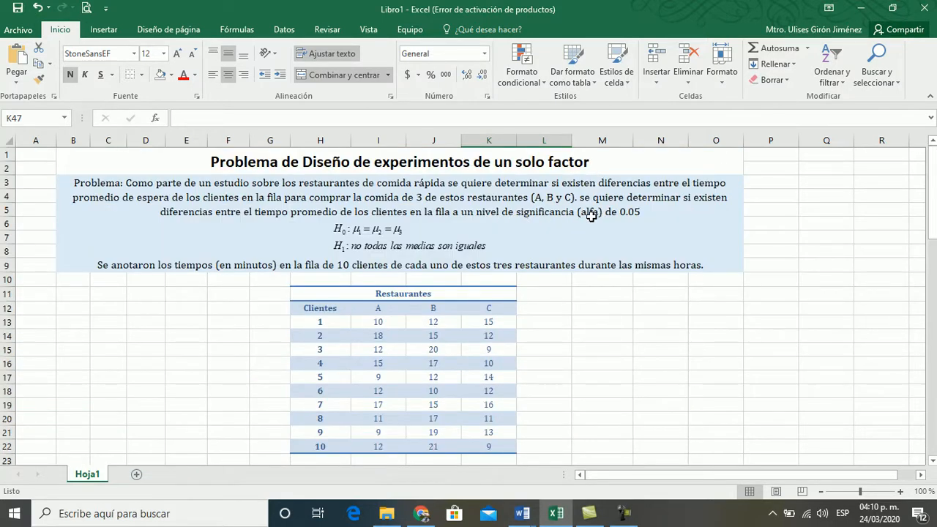
left_click_drag(935, 183, 935, 362)
left_click(769, 299)
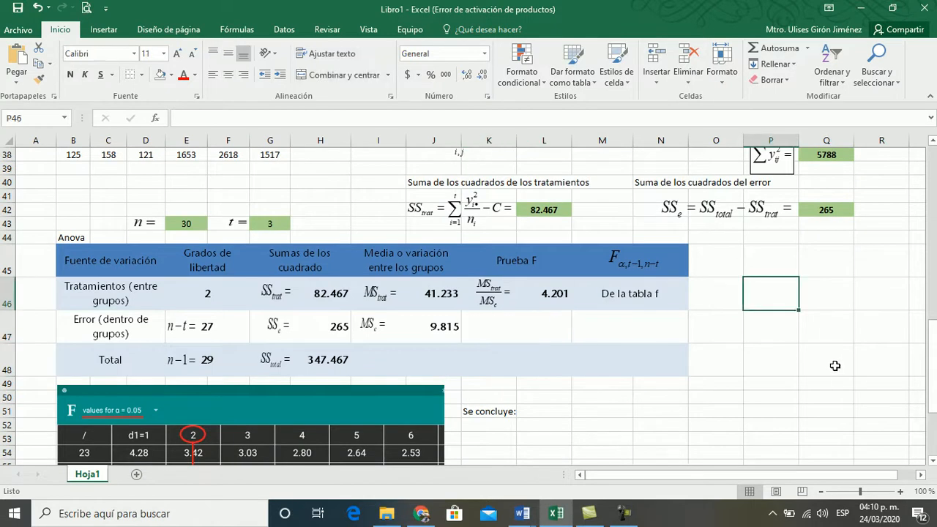
type("F (0")
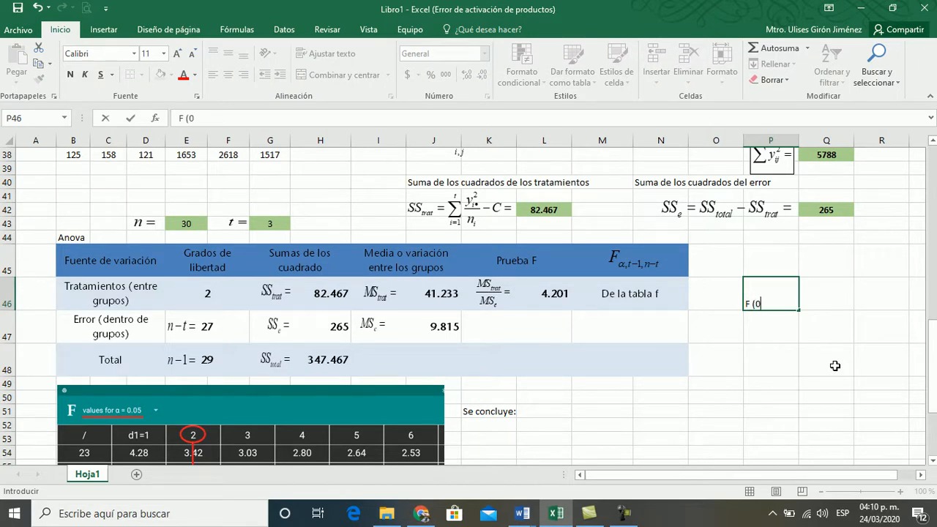
type("5,2,27")
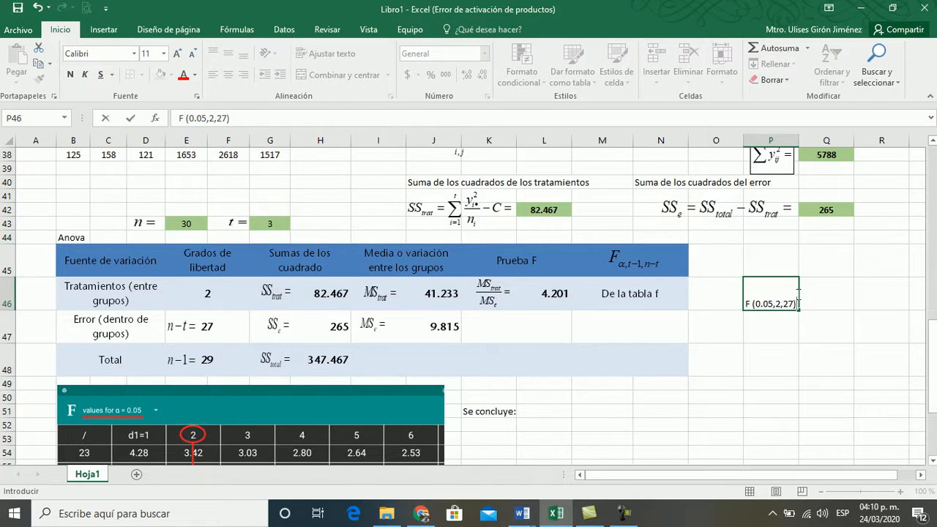
type("=")
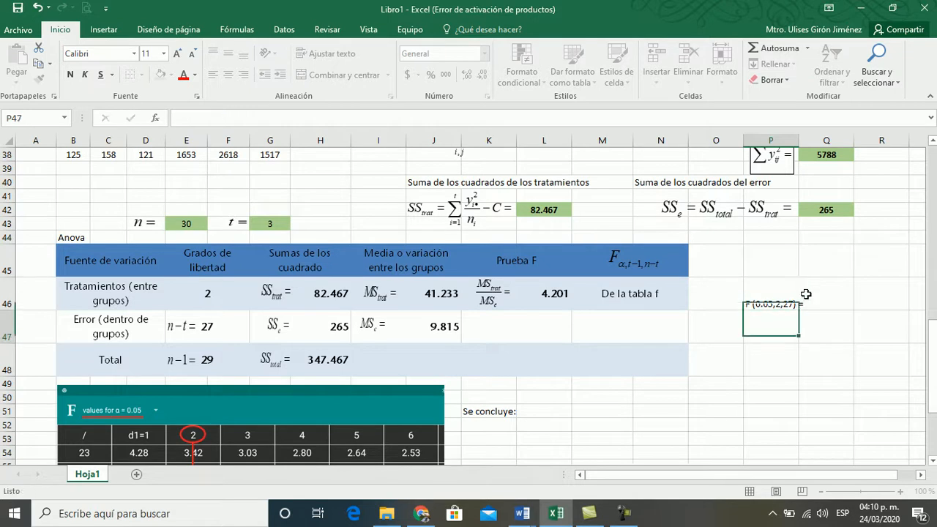
key("Return")
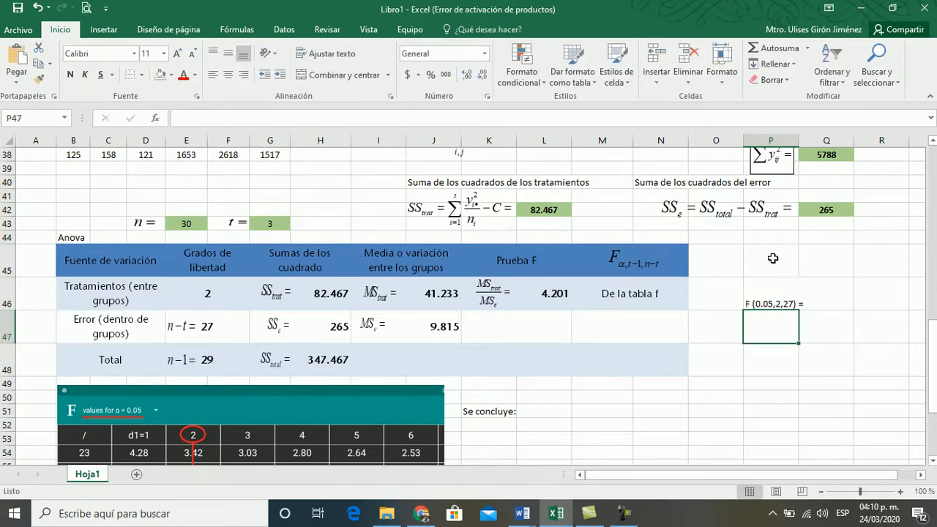
Step: Look up the critical F for 2 and 27 degrees of freedom in the F table and enter 3.35 in M46
scroll(368, 327, "down", 1)
scroll(368, 327, "down", 2)
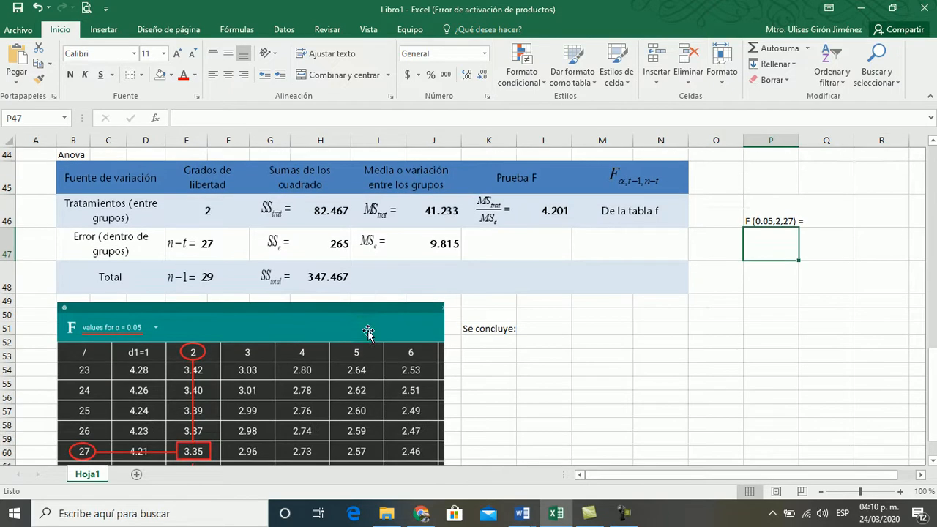
scroll(341, 373, "up", 1)
left_click(628, 213)
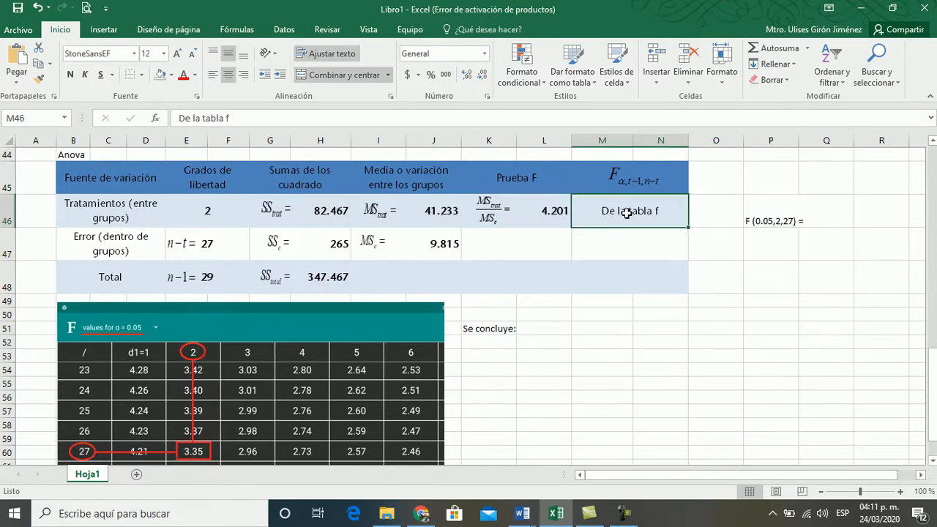
type("3.3")
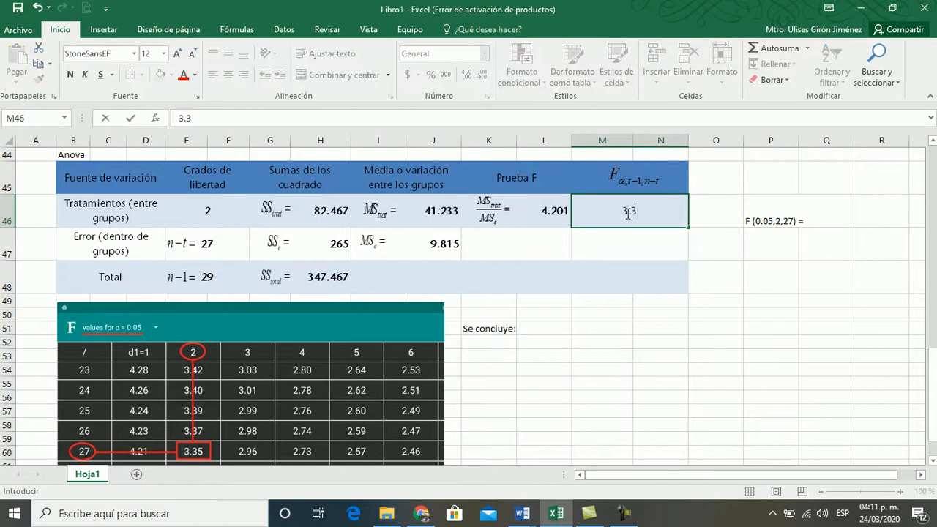
type("5")
key("Return")
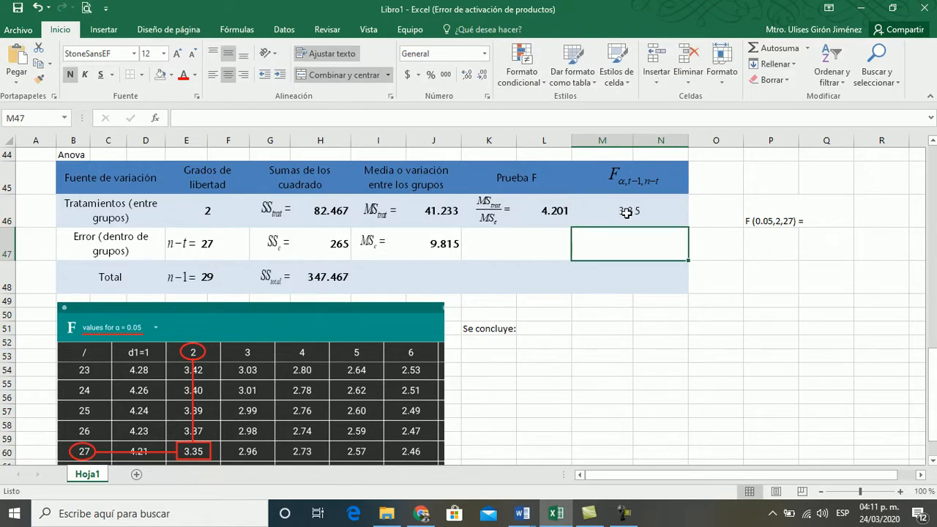
Step: Write the comparison "4.201 > 3.35" in L51 beside "Se concluye:", reviewing the hypotheses in the problem statement
scroll(849, 345, "down", 2)
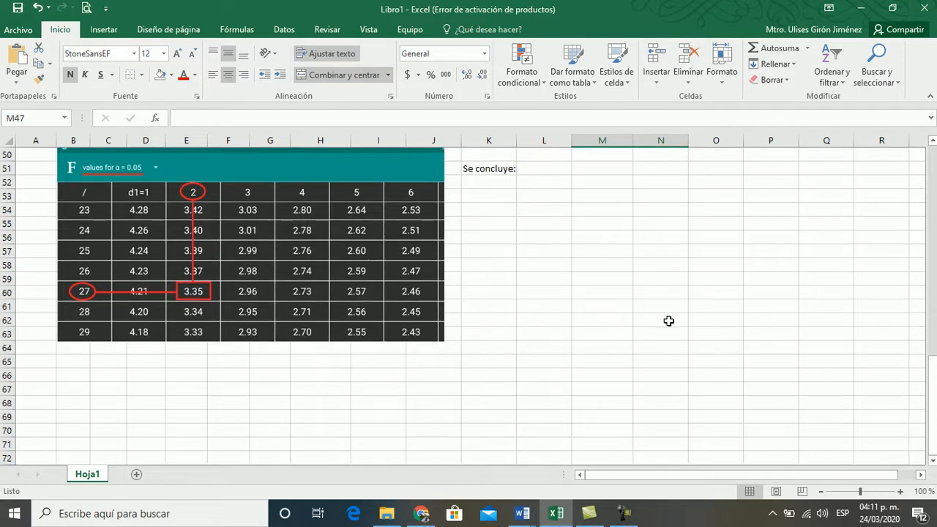
scroll(647, 285, "up", 1)
scroll(634, 284, "up", 1)
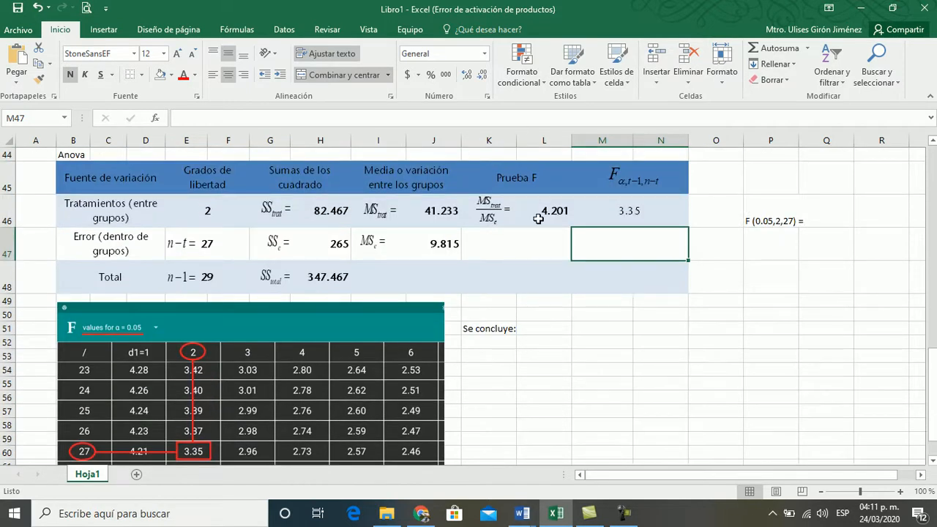
left_click(556, 326)
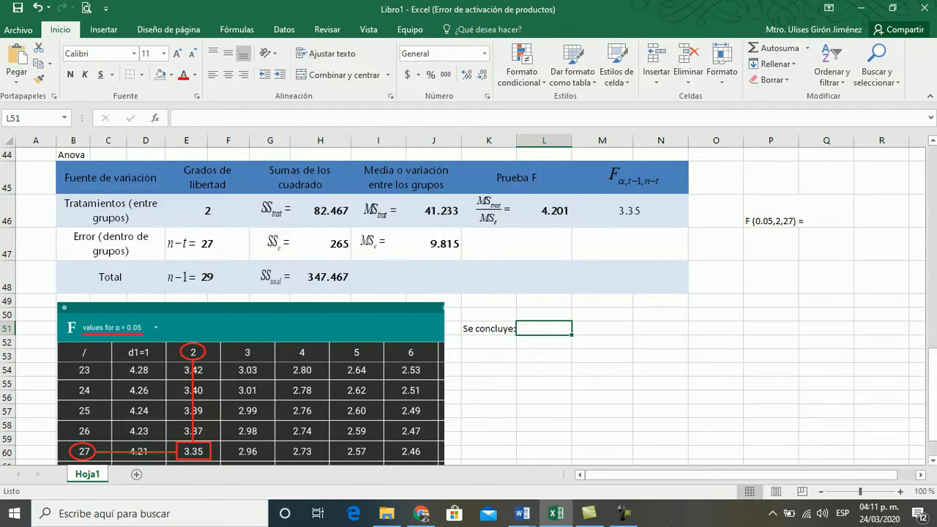
type("4")
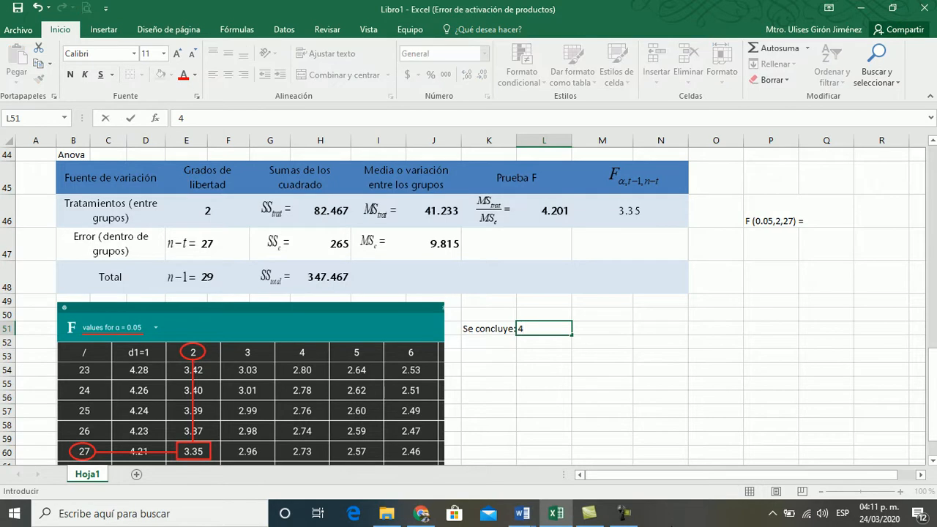
type(".20")
type("1 > 3.35")
left_click_drag(931, 410, 931, 205)
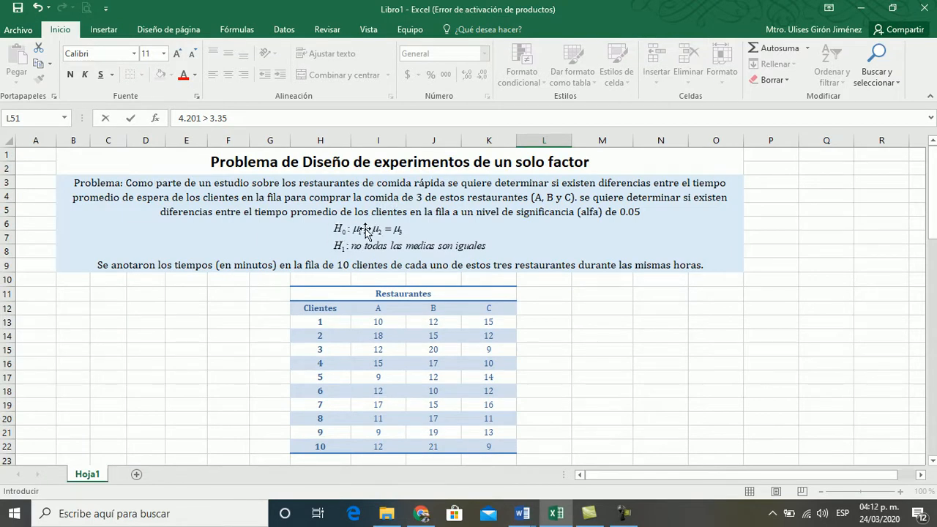
left_click_drag(934, 199, 935, 398)
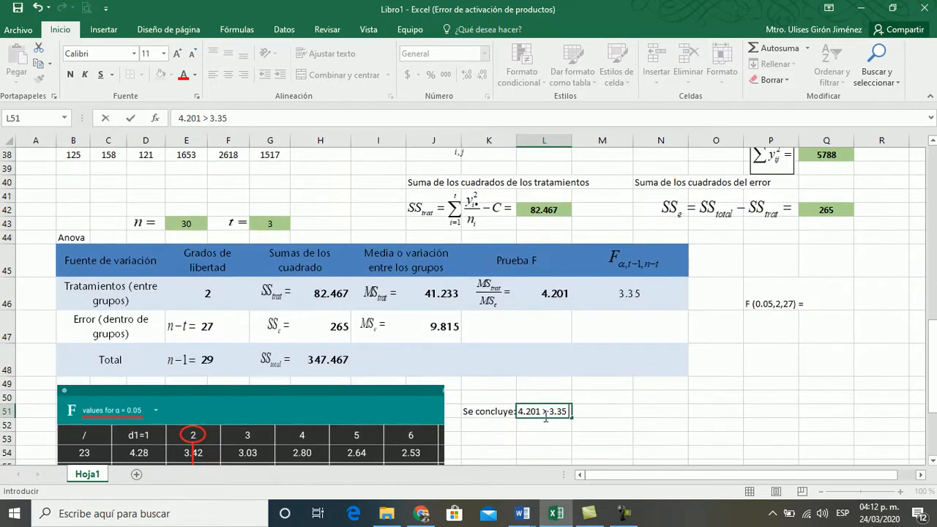
key("Return")
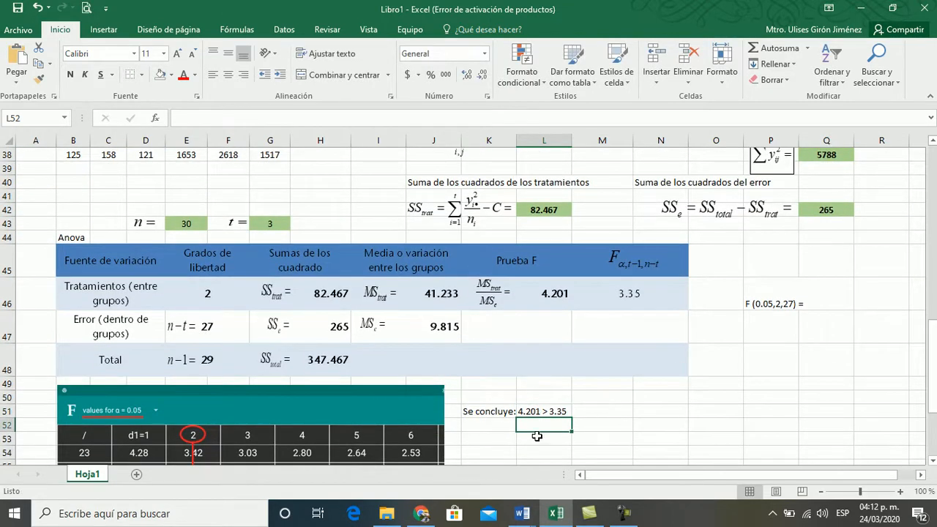
Step: Review the hypotheses again and write the conclusion "Se rechaza Ho, y acepta H1" in M51 beside the F comparison
left_click_drag(931, 311, 932, 169)
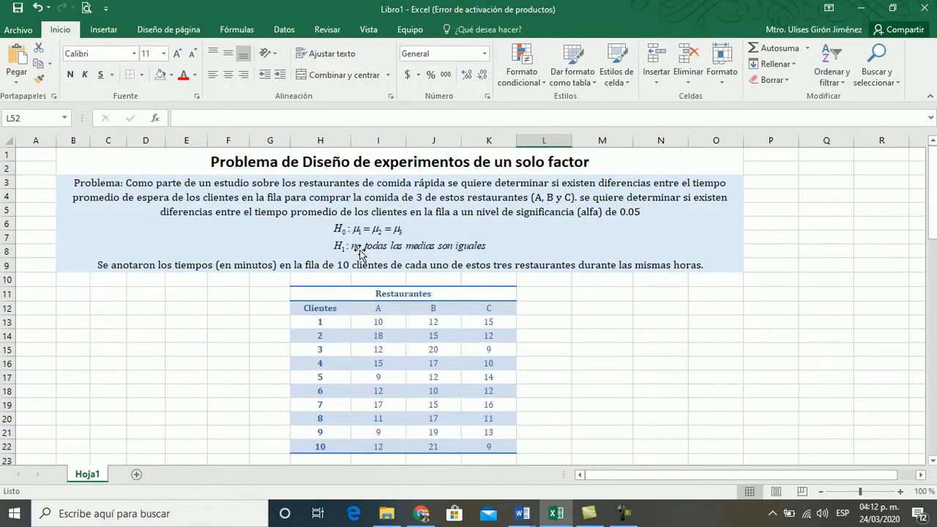
left_click_drag(932, 205, 932, 413)
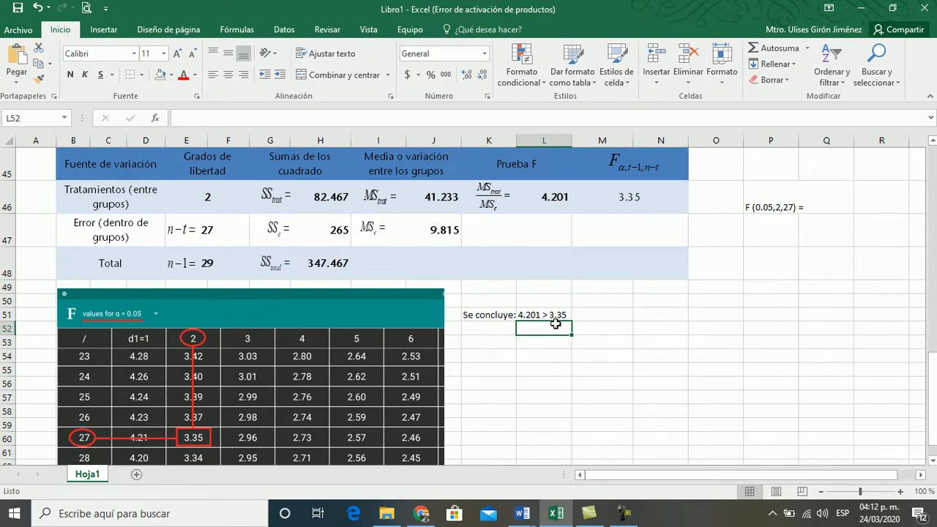
left_click(607, 311)
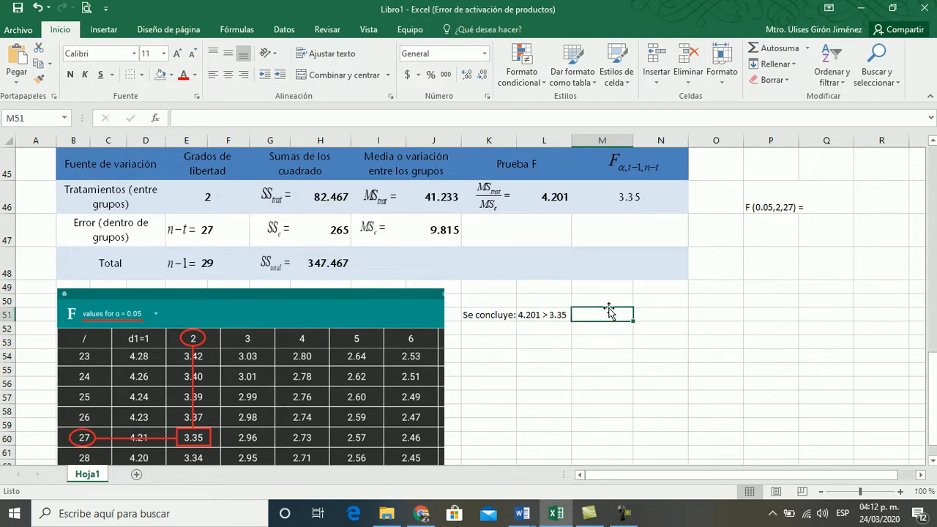
type("Se rechaza Ho")
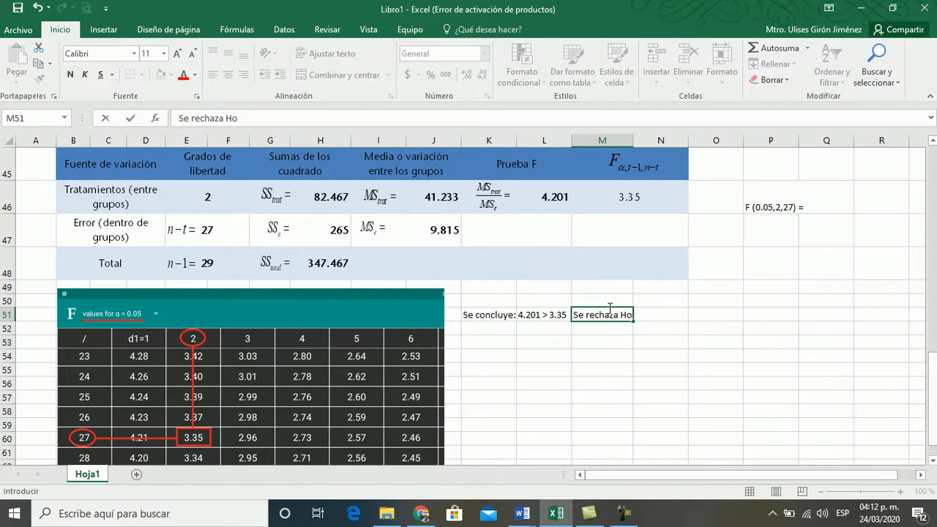
type(", y acepta ")
type("Hi")
type("1")
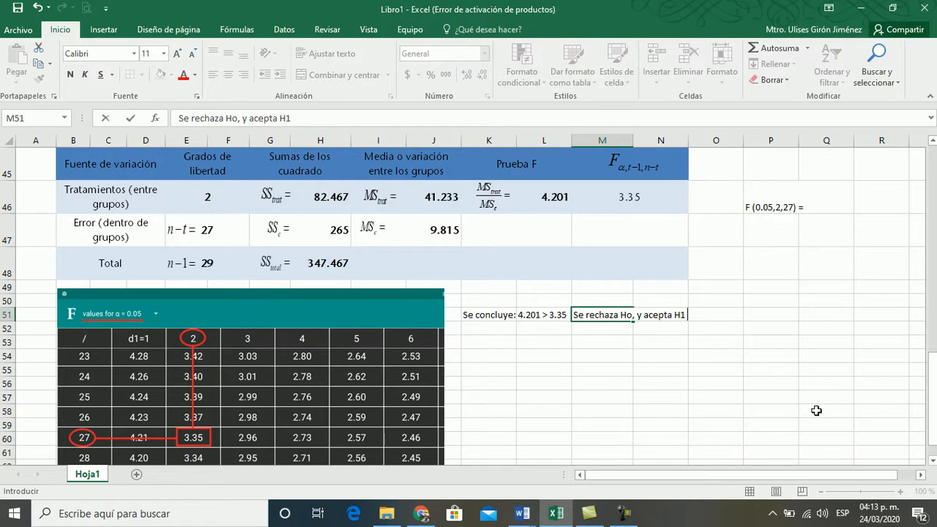
key("Return")
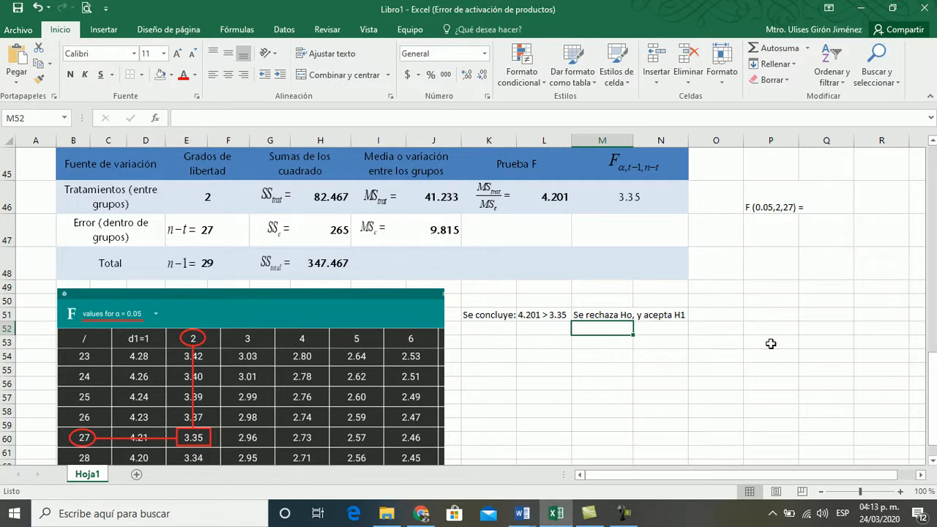
left_click_drag(933, 363, 933, 152)
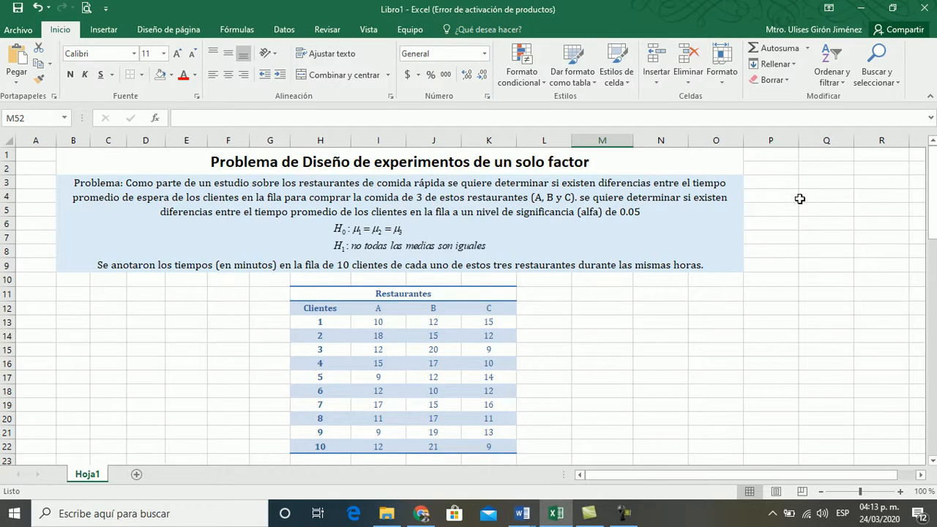
left_click(621, 513)
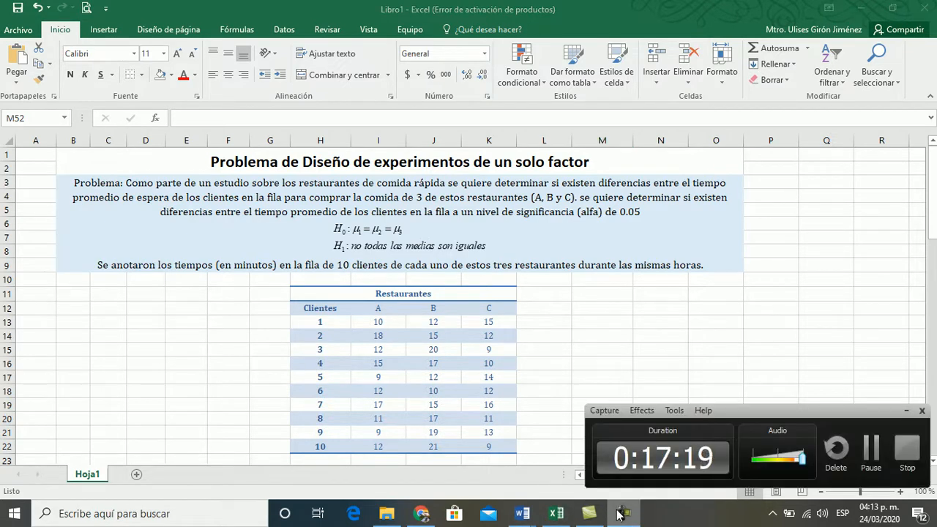